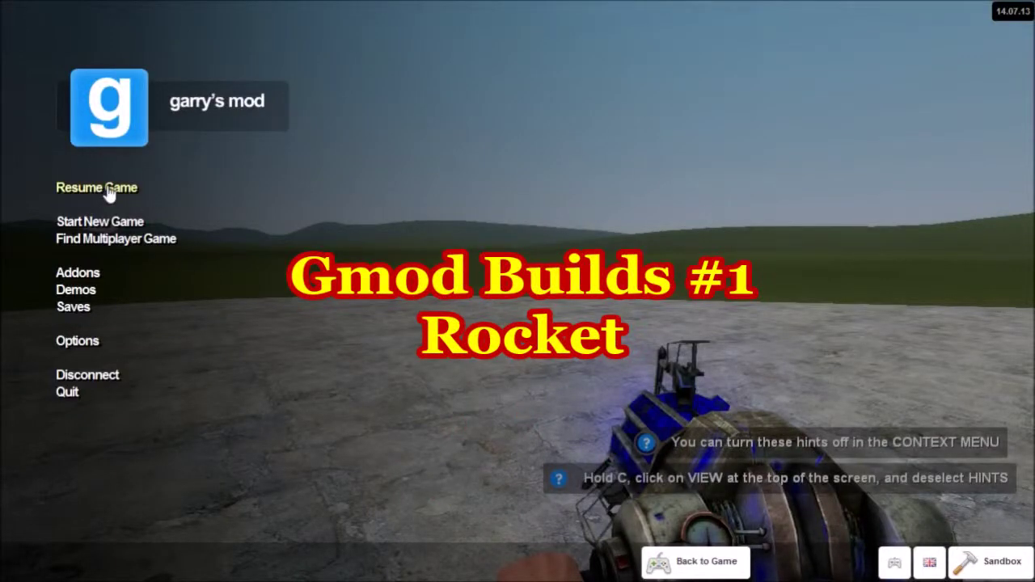
- Resume from the pause menu to the flatgrass map and bring up the spawn menu
click(108, 190)
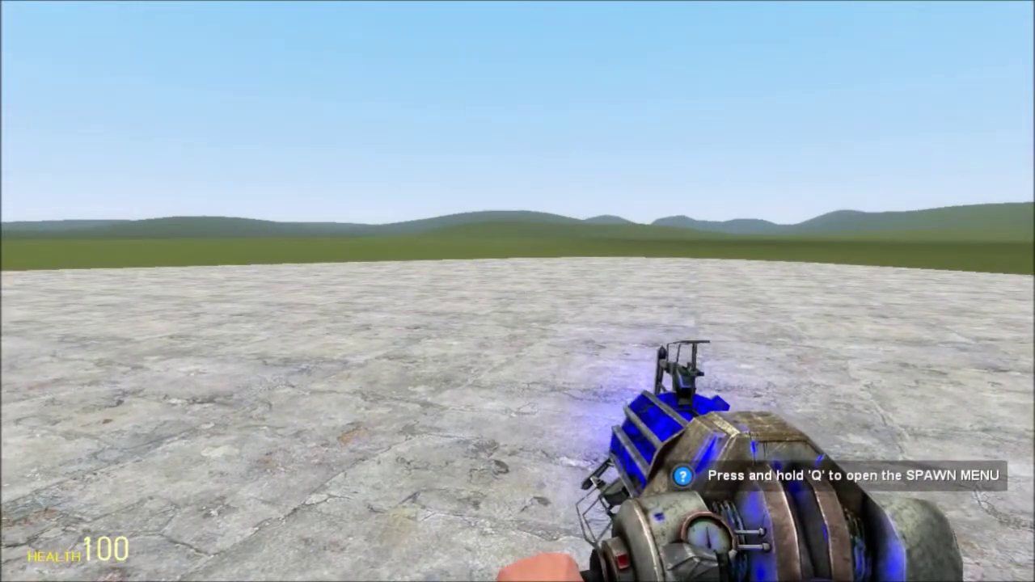
key(q)
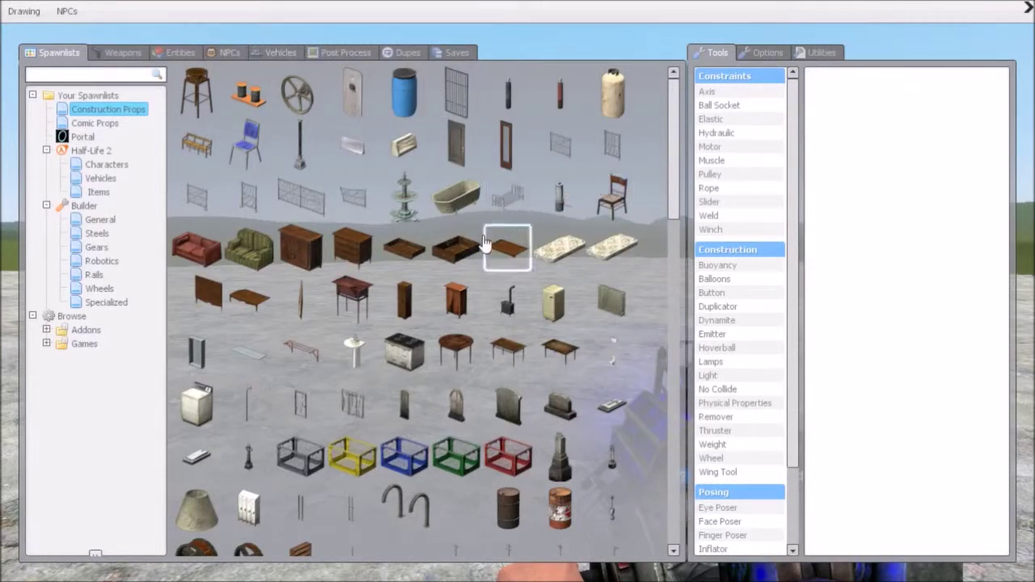
- Browse the Comic and Construction Props spawnlists and spawn the oil drum
scroll(446, 202, down, 10)
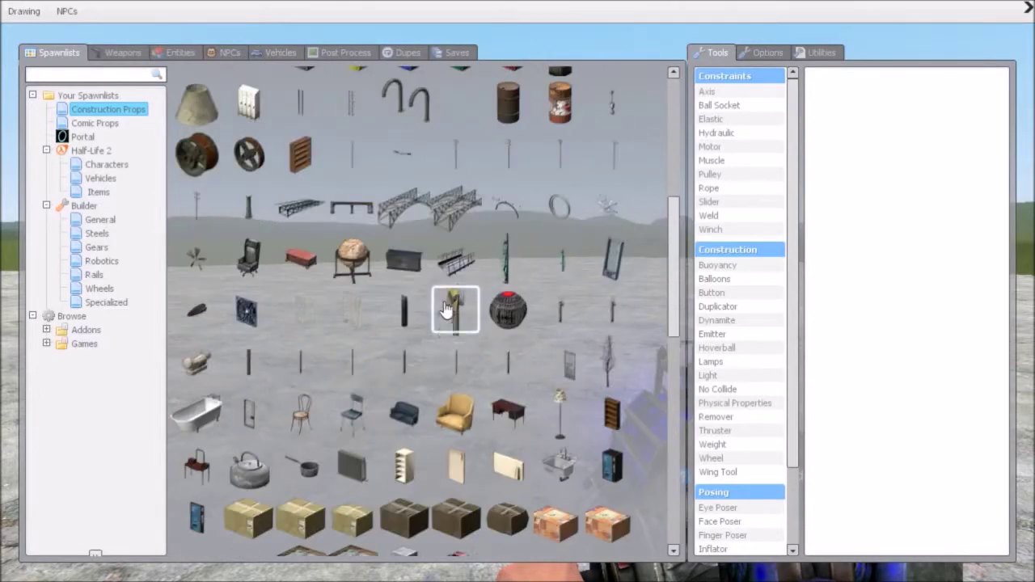
scroll(441, 334, down, 6)
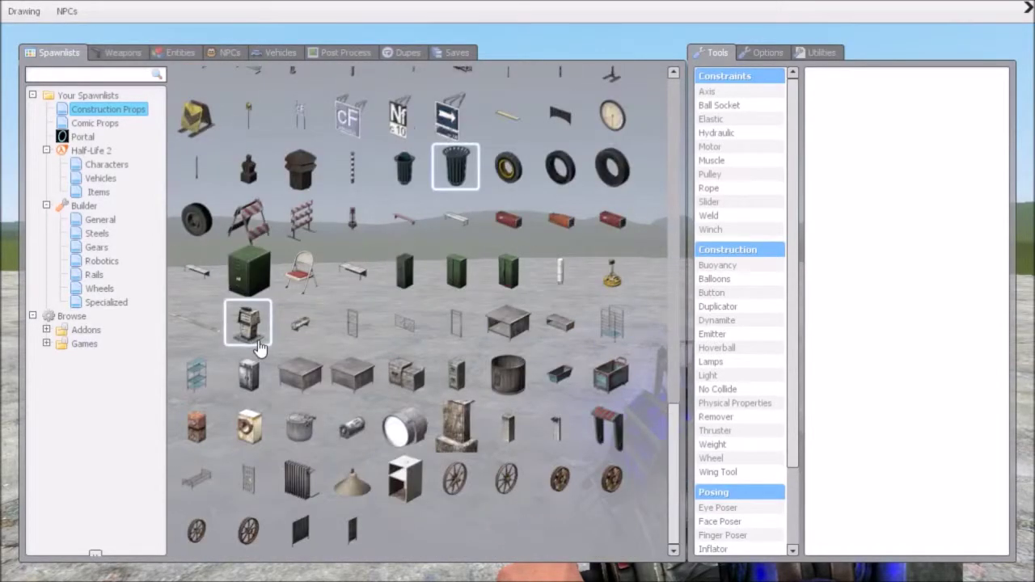
scroll(283, 372, up, 15)
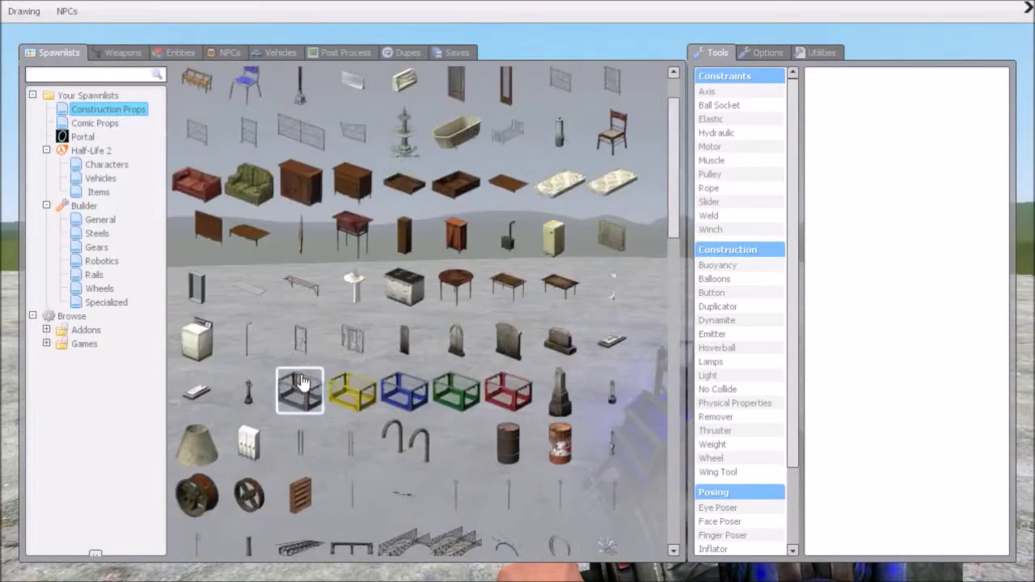
click(131, 122)
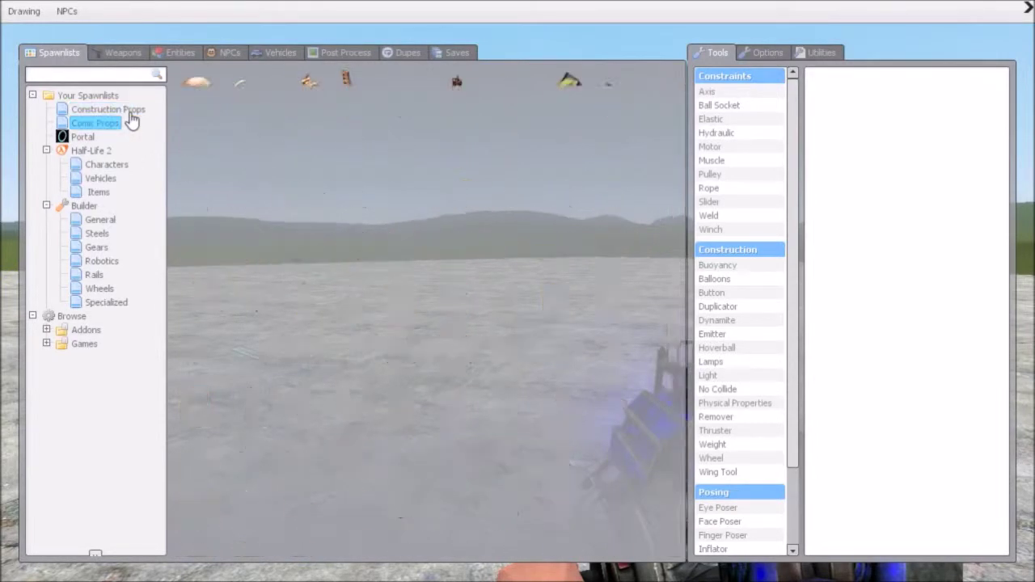
scroll(299, 154, down, 10)
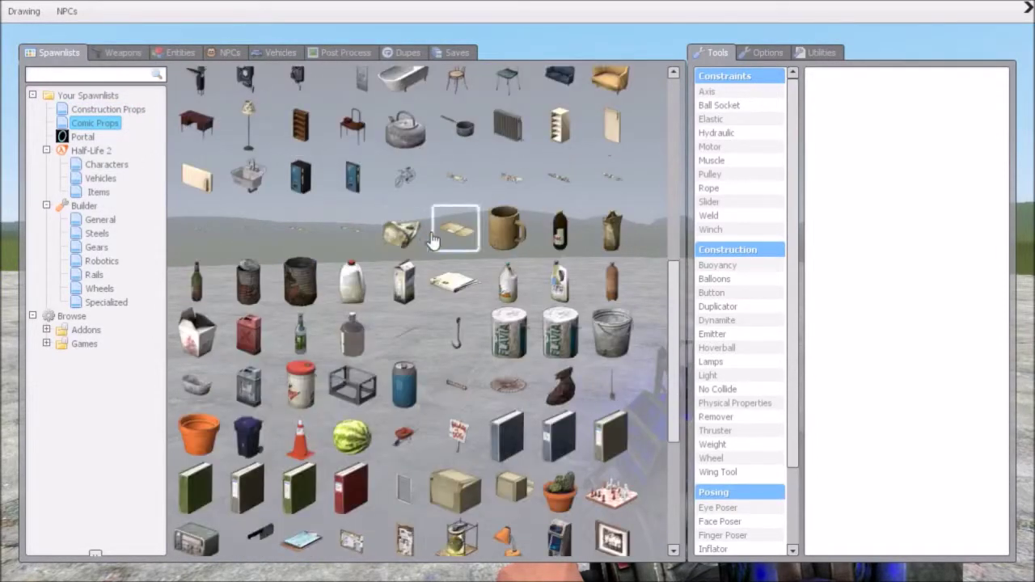
scroll(511, 333, down, 3)
scroll(285, 119, down, 2)
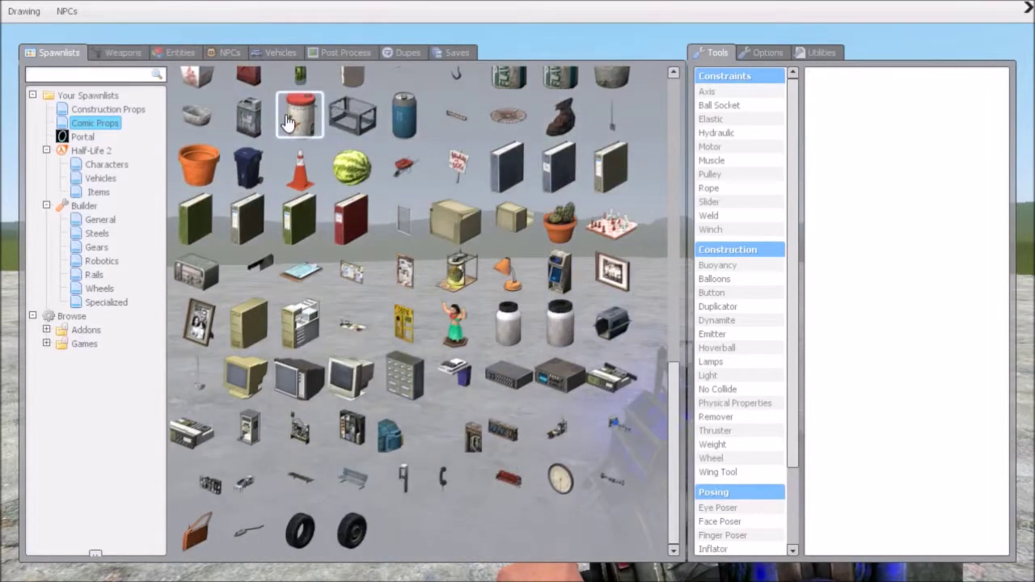
click(86, 109)
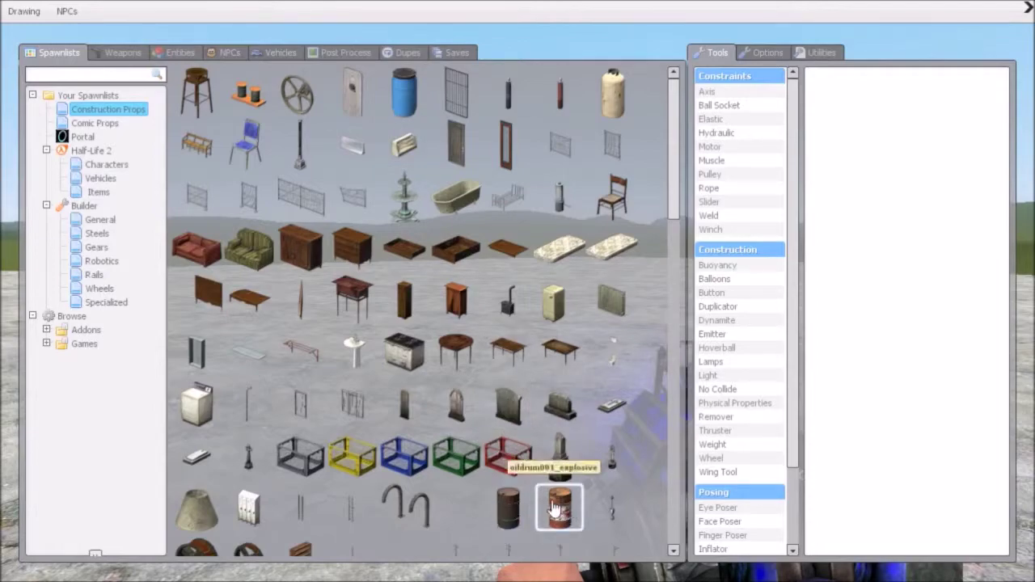
click(507, 508)
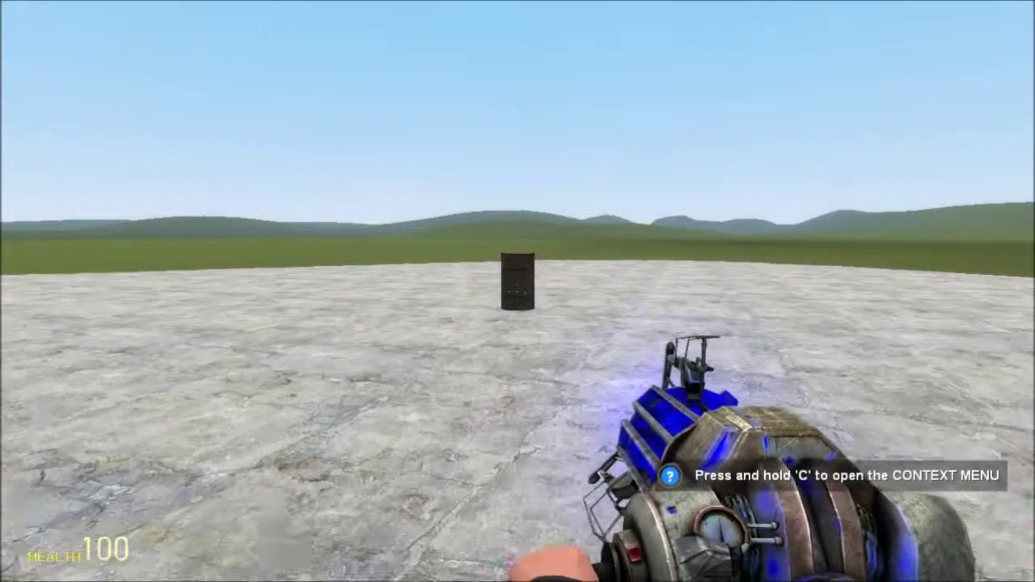
- Lift the oil drum with the physgun and freeze it upright on the floor
key(w)
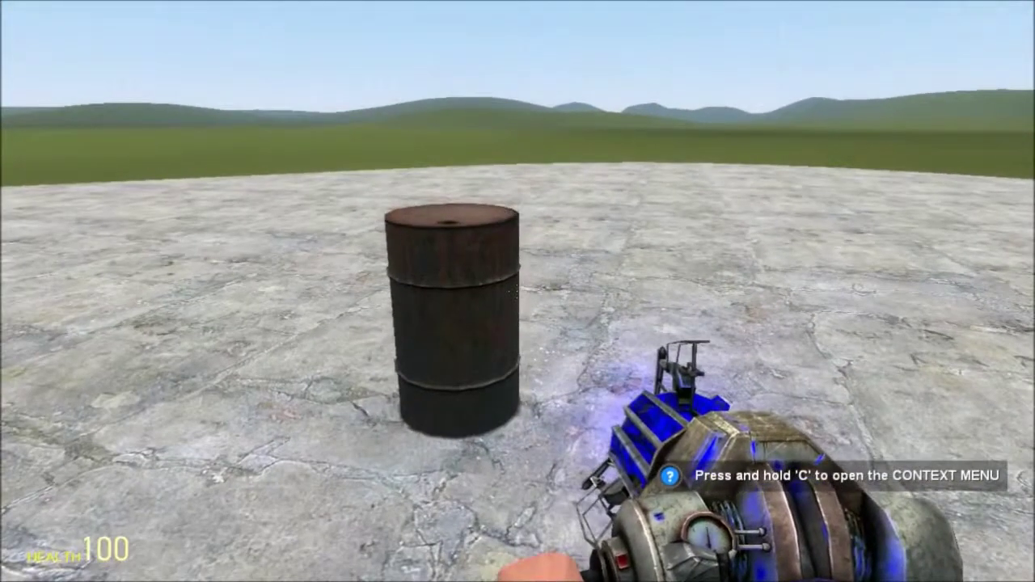
key(s)
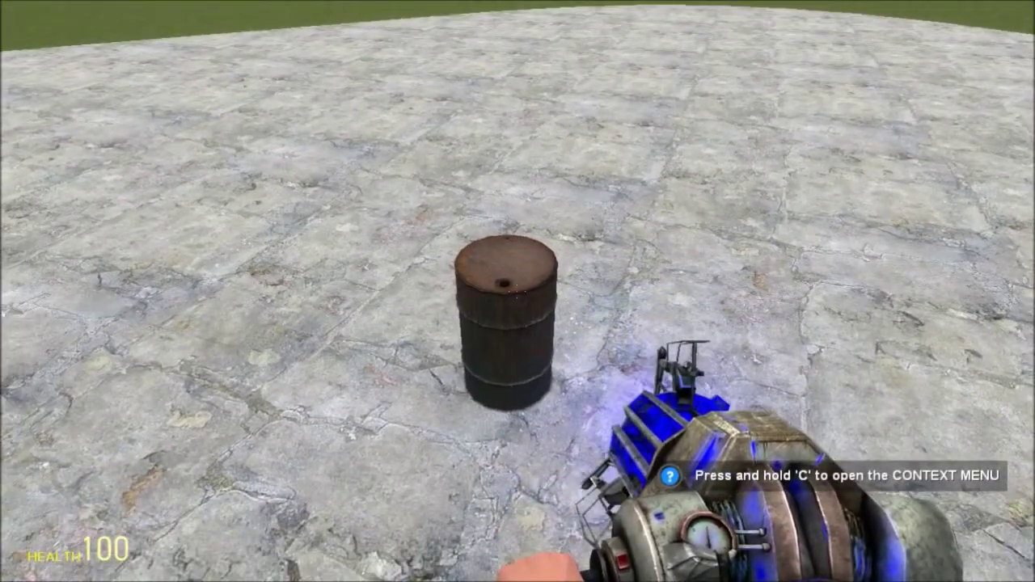
drag(517, 291, 518, 291)
right_click(517, 291)
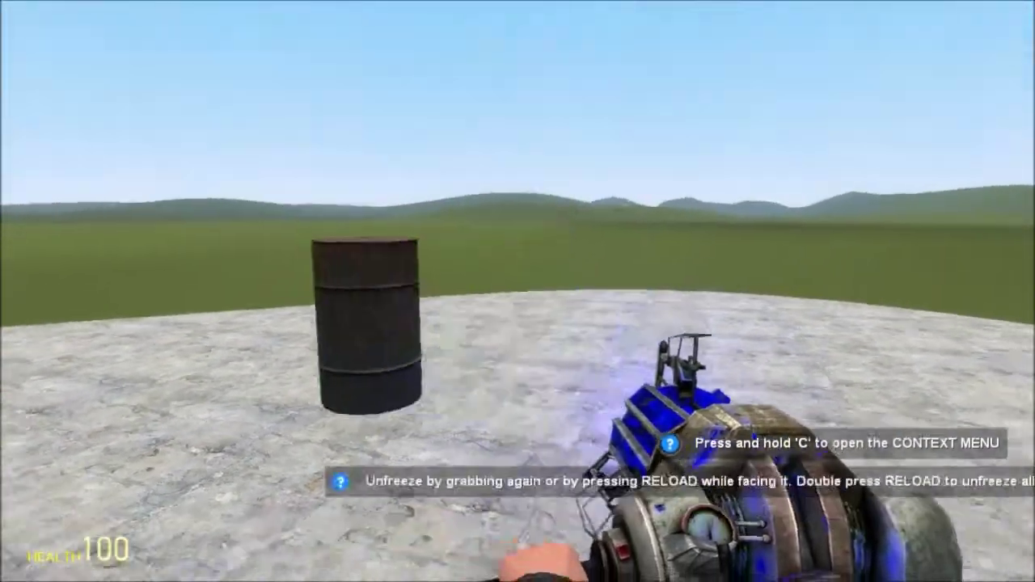
key(q)
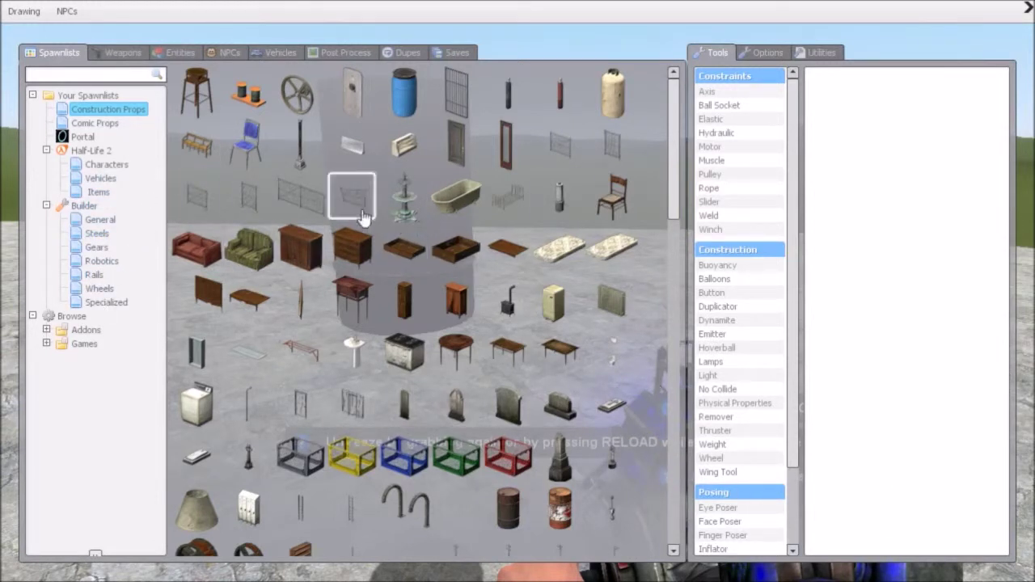
- Spawn the plain blue Chair from the Vehicles tab and carry it over the drum
click(261, 53)
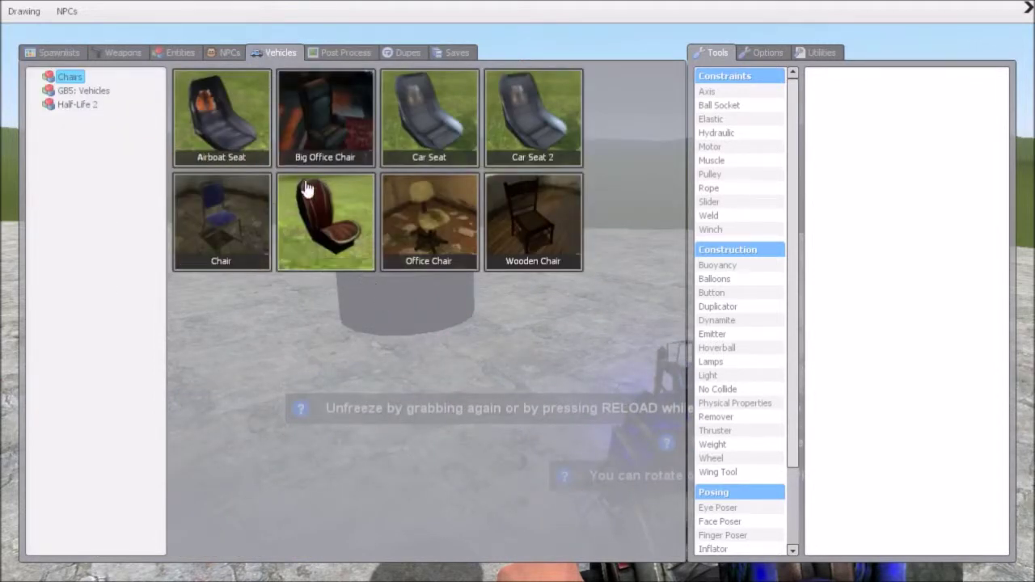
click(228, 212)
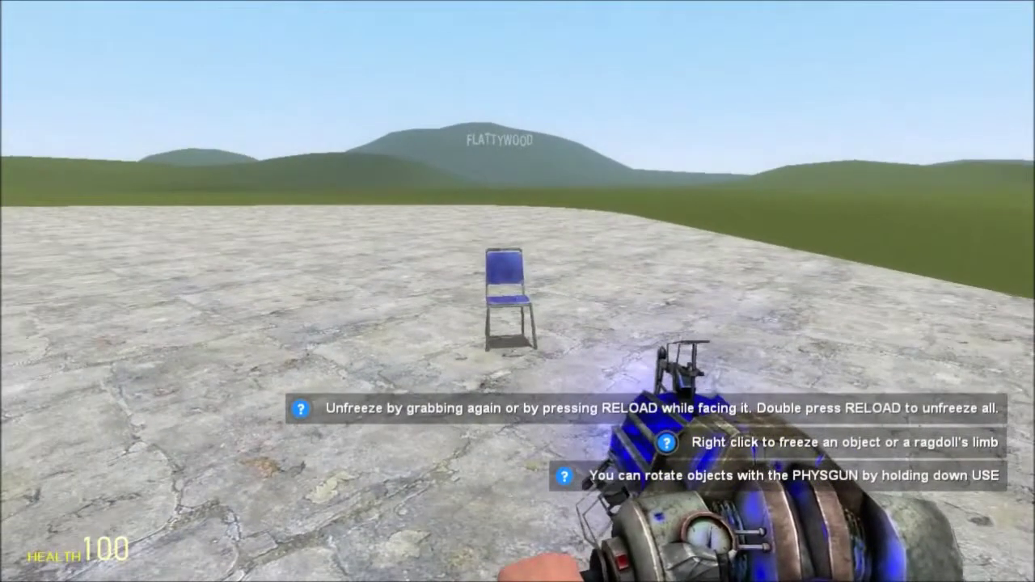
drag(517, 291, 517, 291)
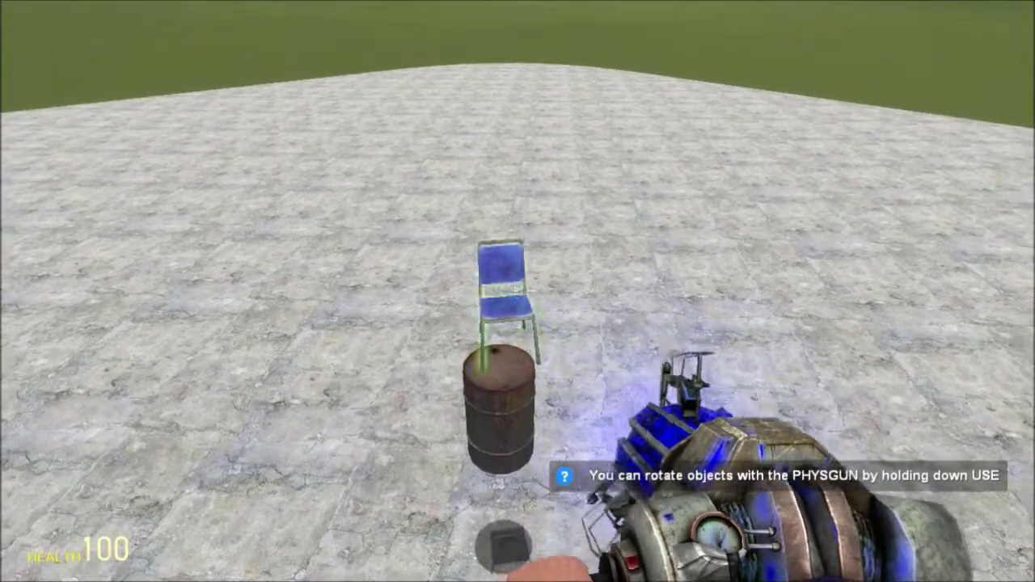
key(q)
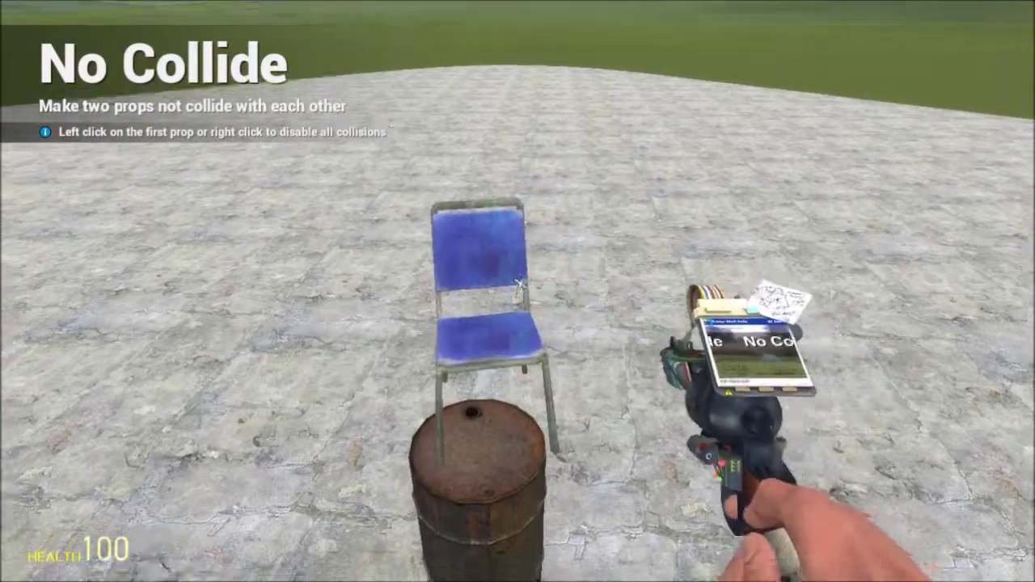
- With No Collide selected, grab the blue chair again and rest it on the drum
click(518, 291)
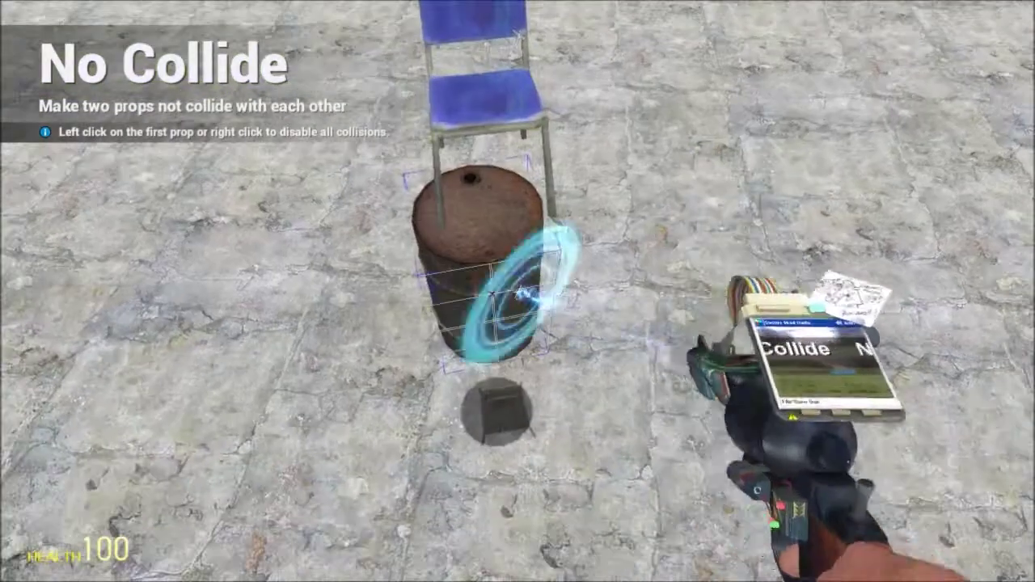
key(q)
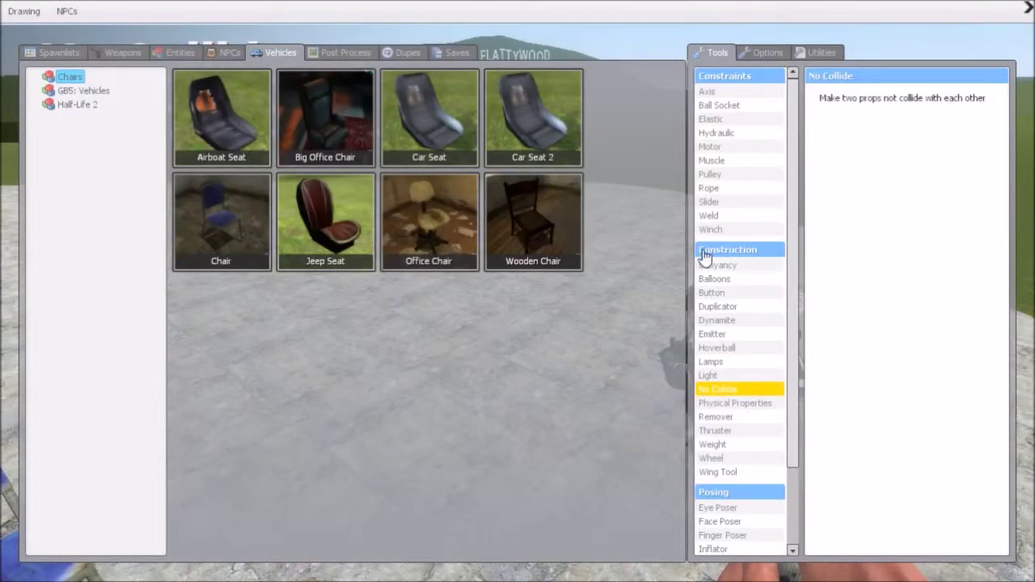
scroll(517, 291, up, 2)
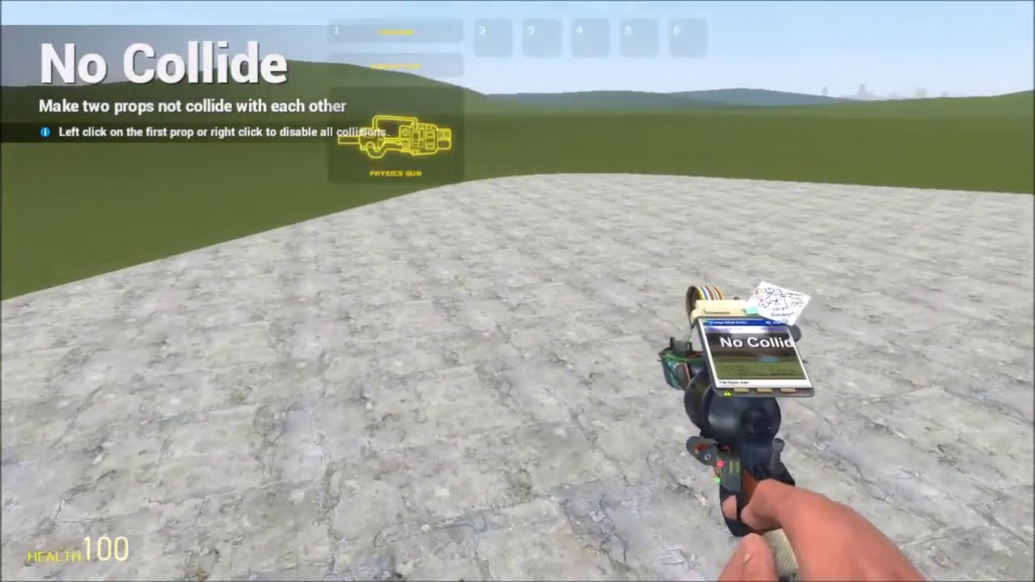
drag(517, 291, 517, 291)
scroll(517, 291, down, 3)
key(w)
key(s)
key(q)
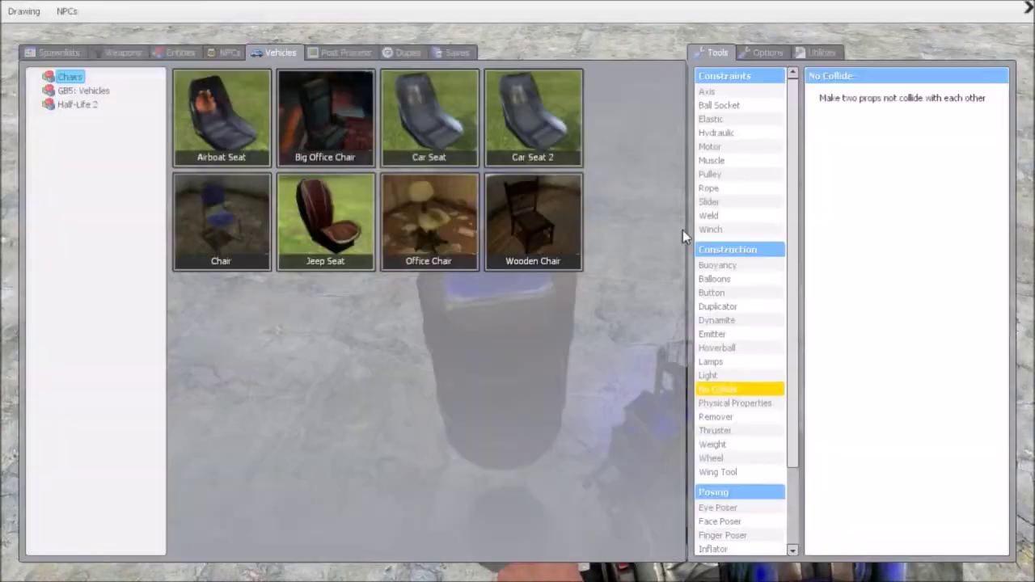
- Weld the chair onto the top of the barrel with the Weld tool
click(755, 217)
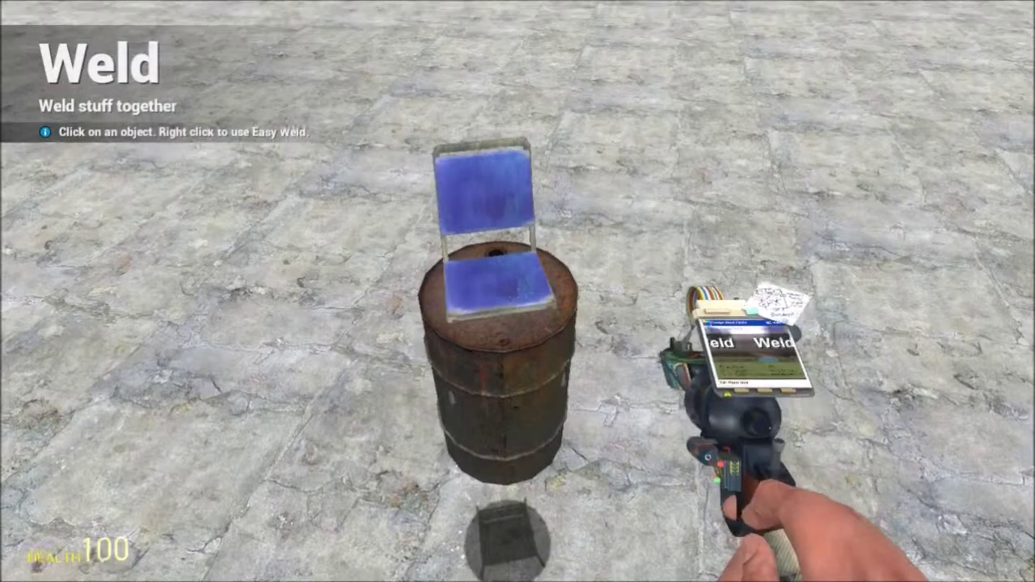
click(518, 291)
click(518, 291)
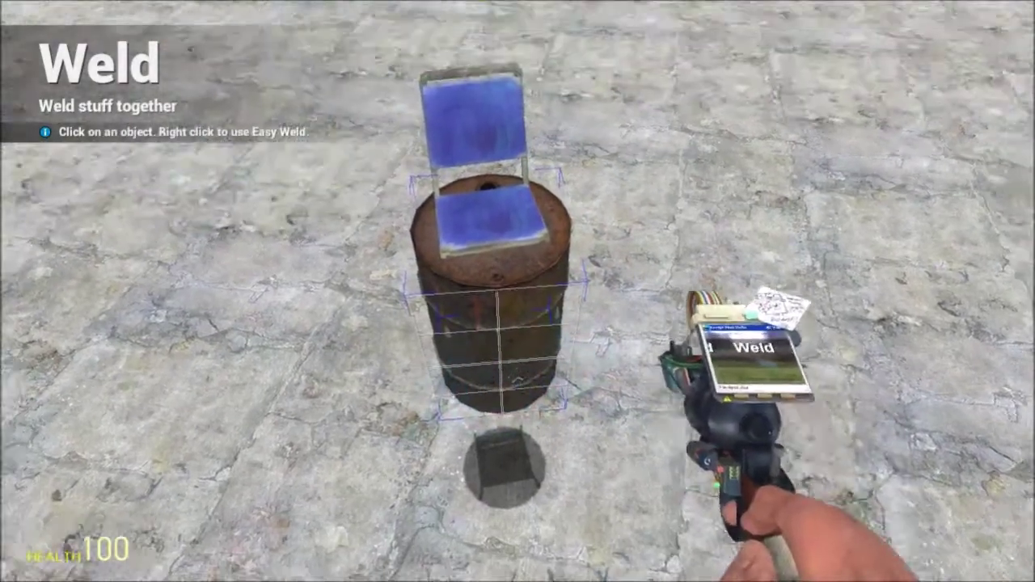
scroll(517, 291, up, 1)
scroll(517, 291, down, 4)
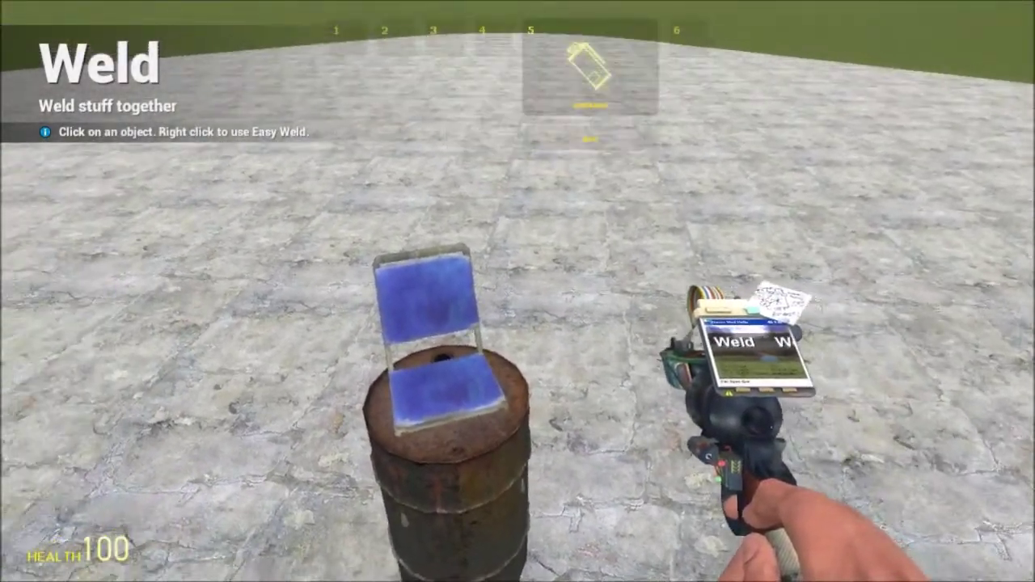
key(q)
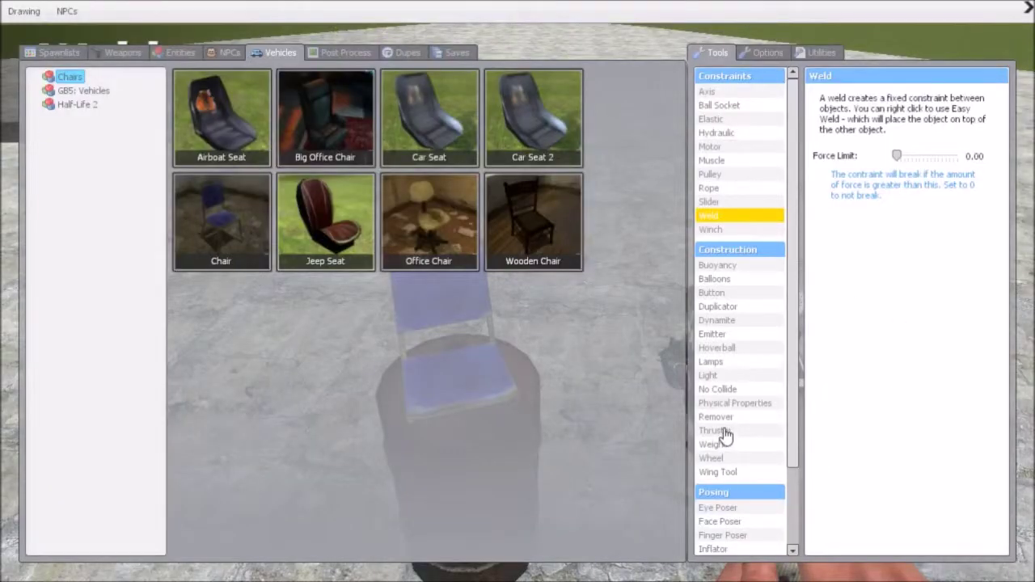
- Configure the Thruster tool: Forward on Numpad 0, Resonance sound, Flames effect, 10000 force
click(725, 432)
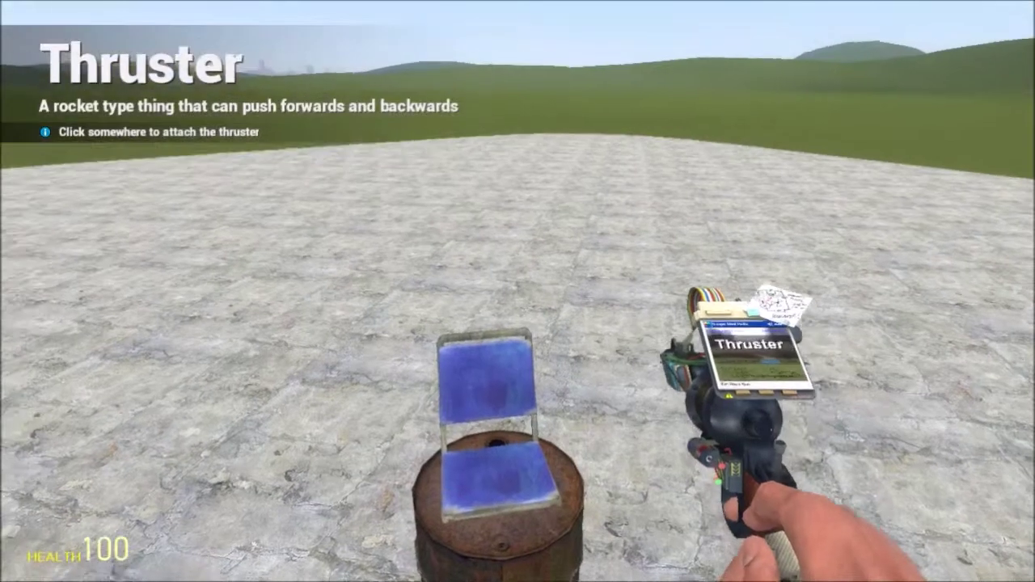
key(q)
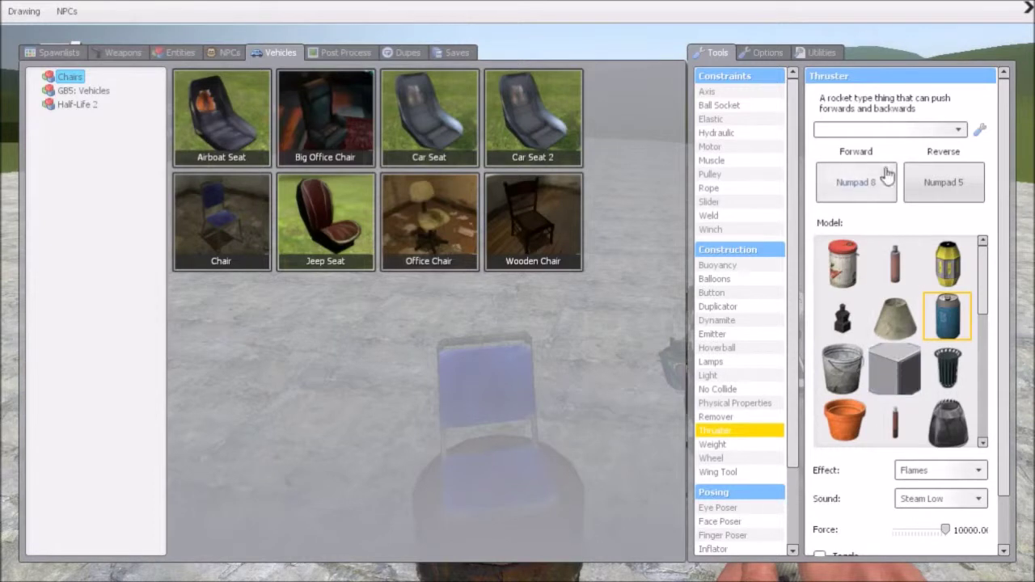
click(886, 185)
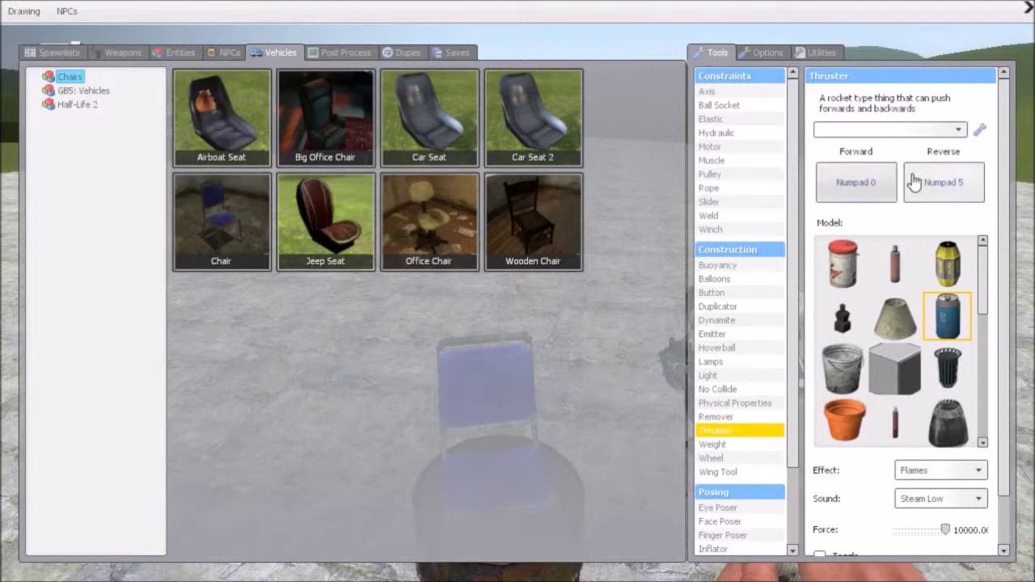
scroll(892, 499, down, 3)
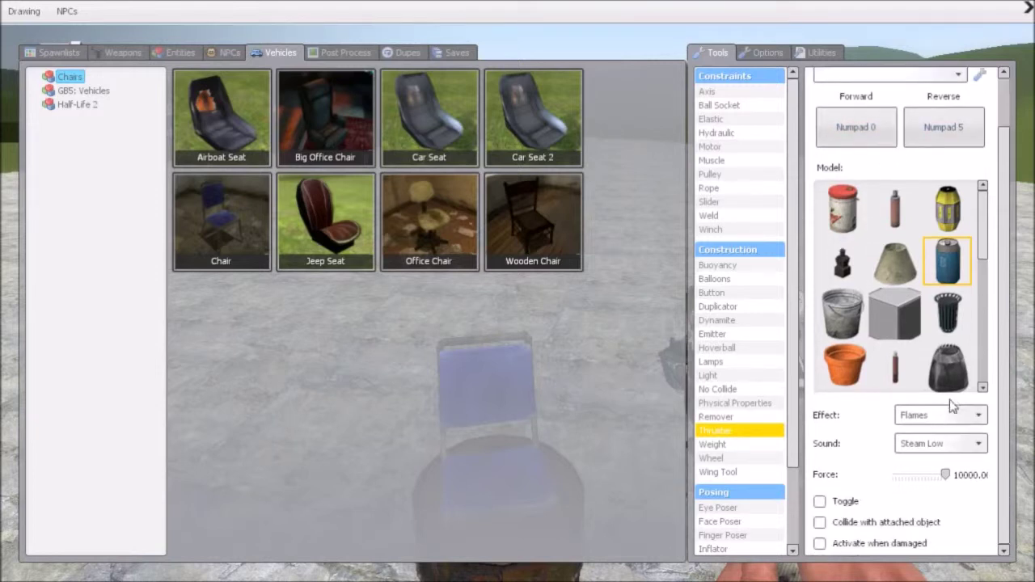
click(973, 451)
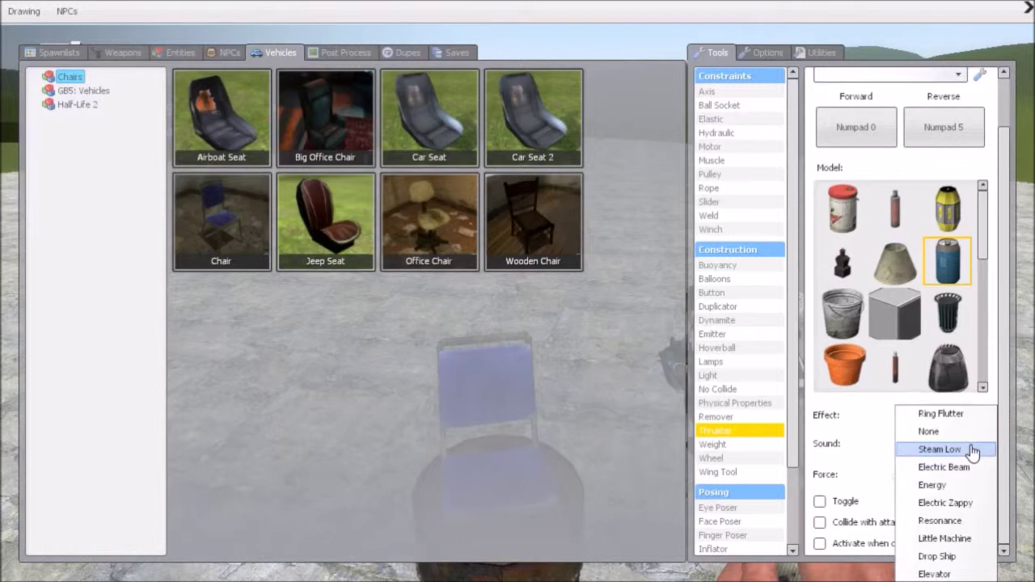
click(962, 522)
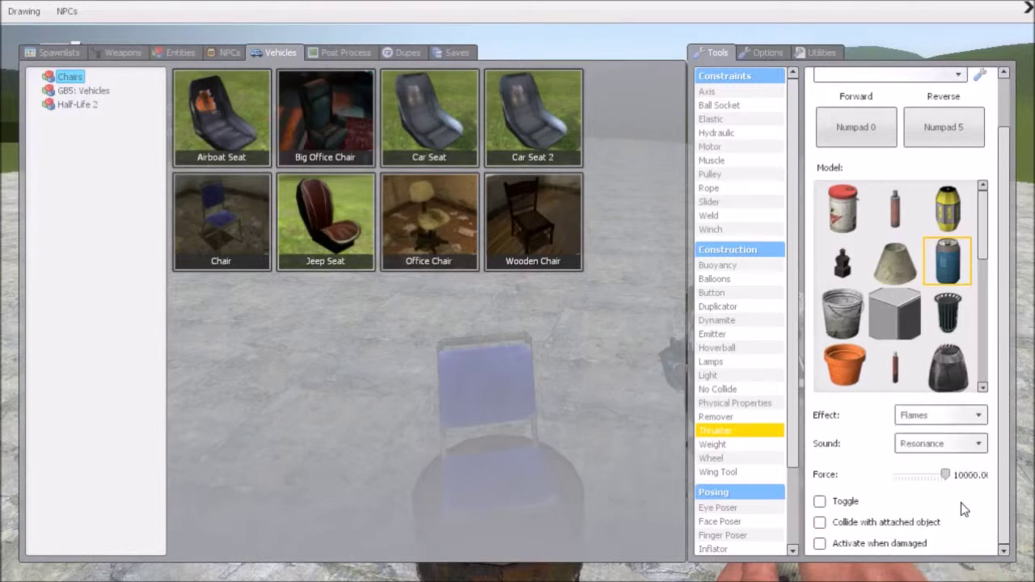
key(q)
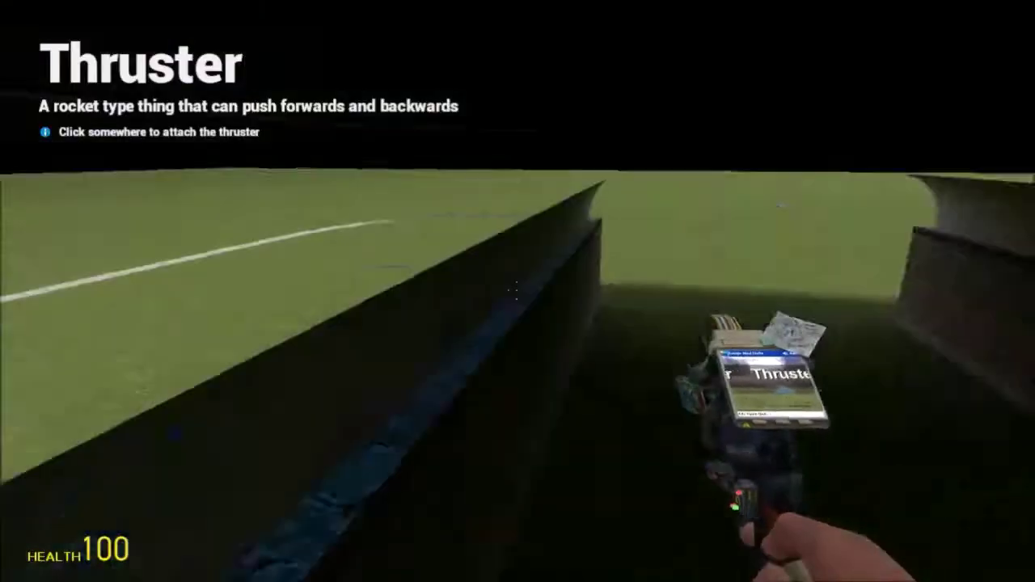
key(q)
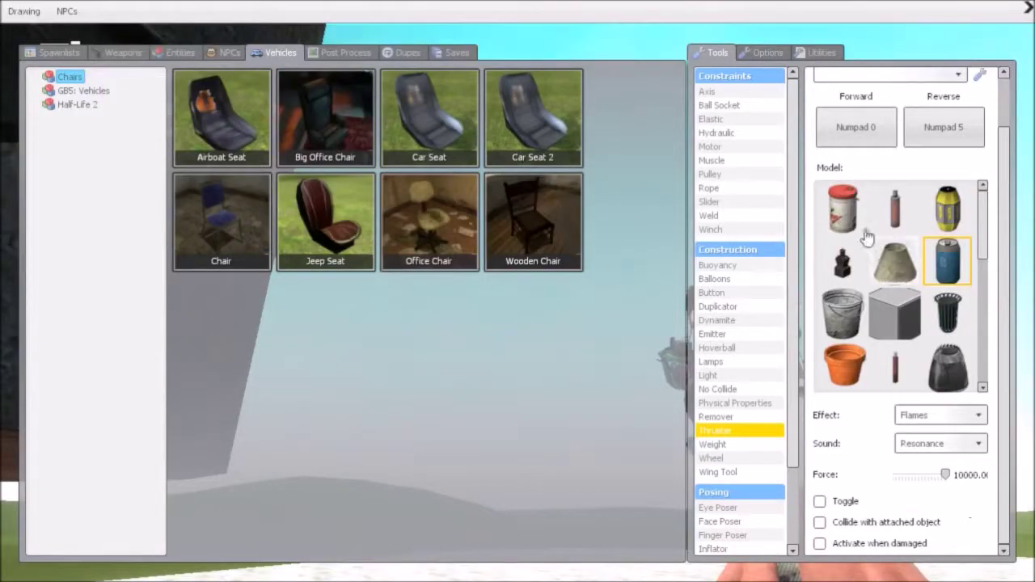
scroll(867, 236, down, 5)
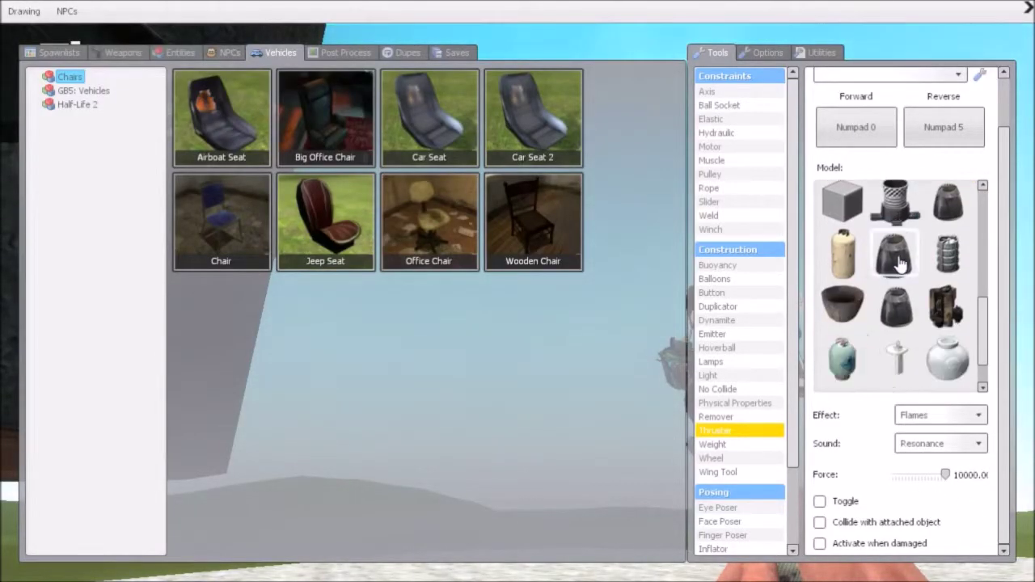
- Choose the dark nozzle model for the thrusters
click(948, 201)
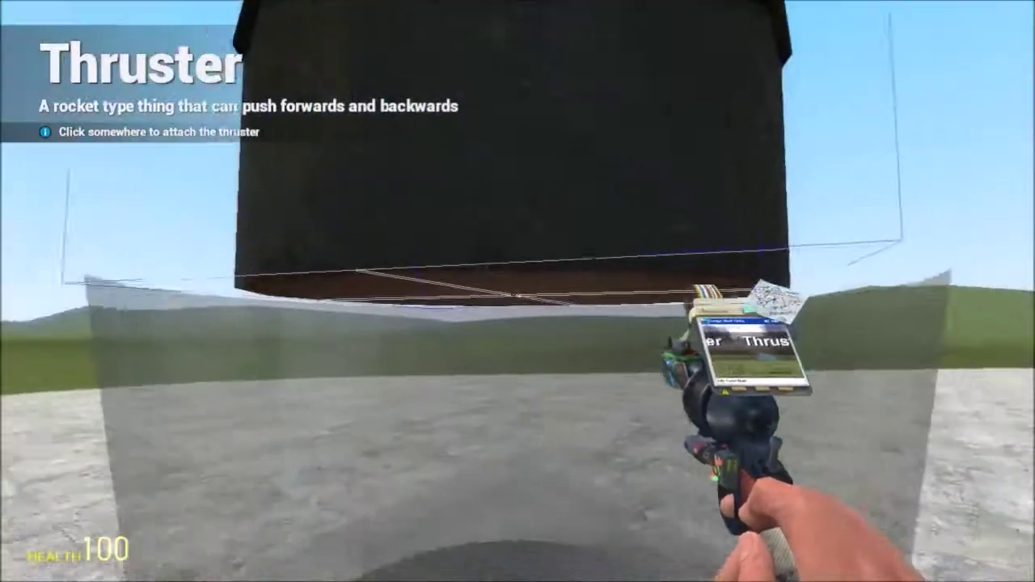
key(q)
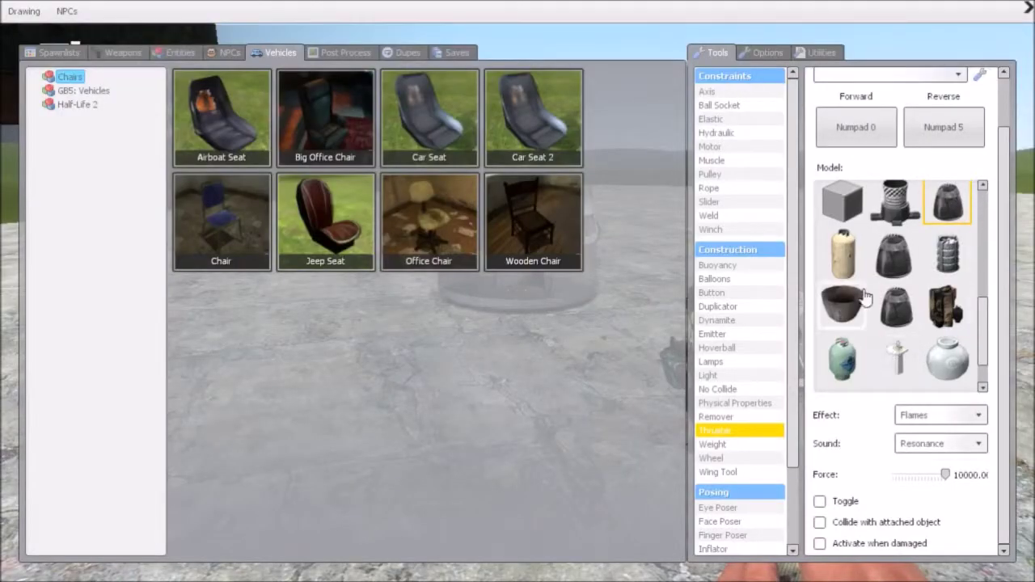
key(q)
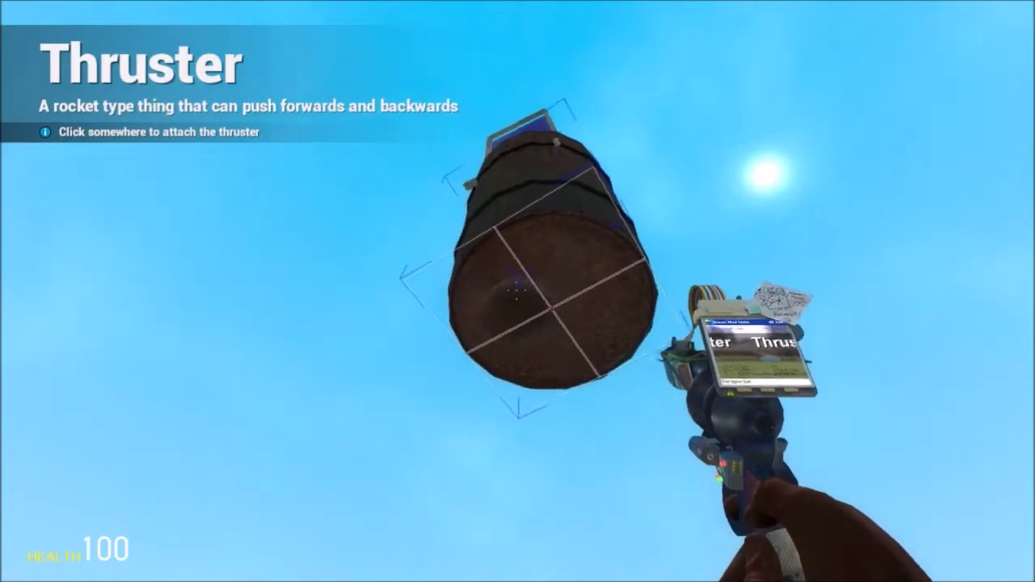
- Attach four thrusters side by side to the bottom of the barrel
click(517, 291)
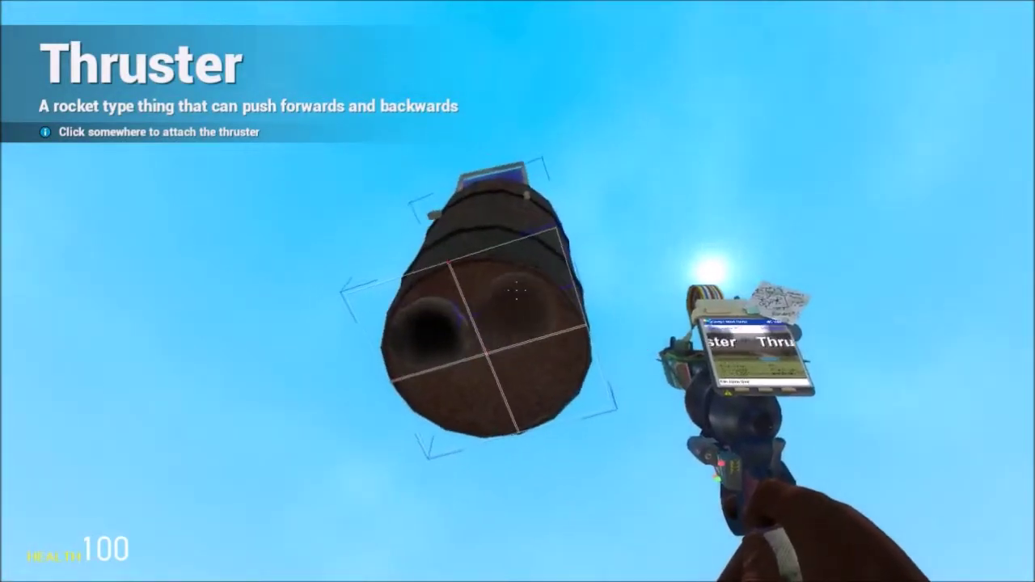
click(517, 291)
click(517, 291)
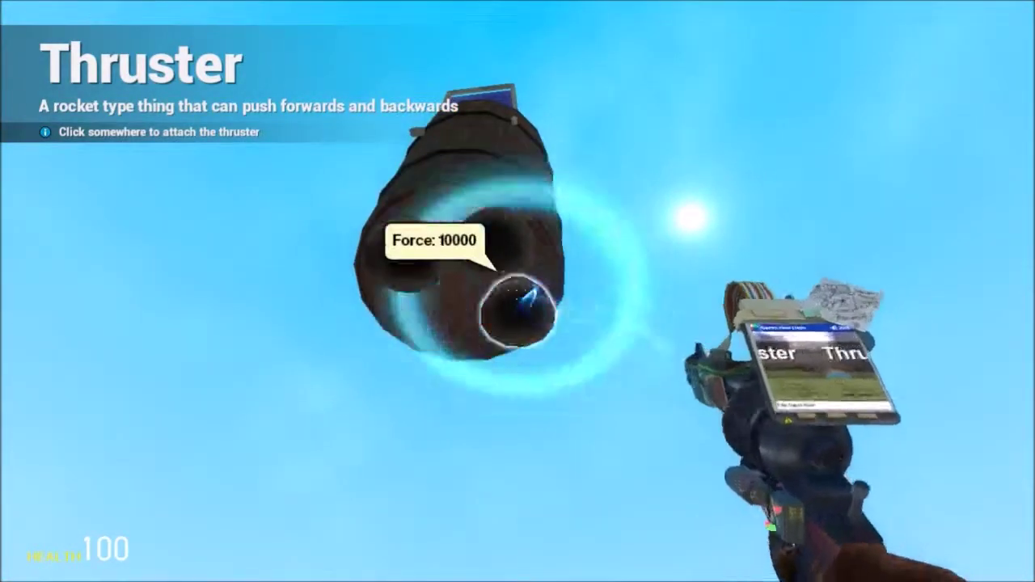
click(517, 291)
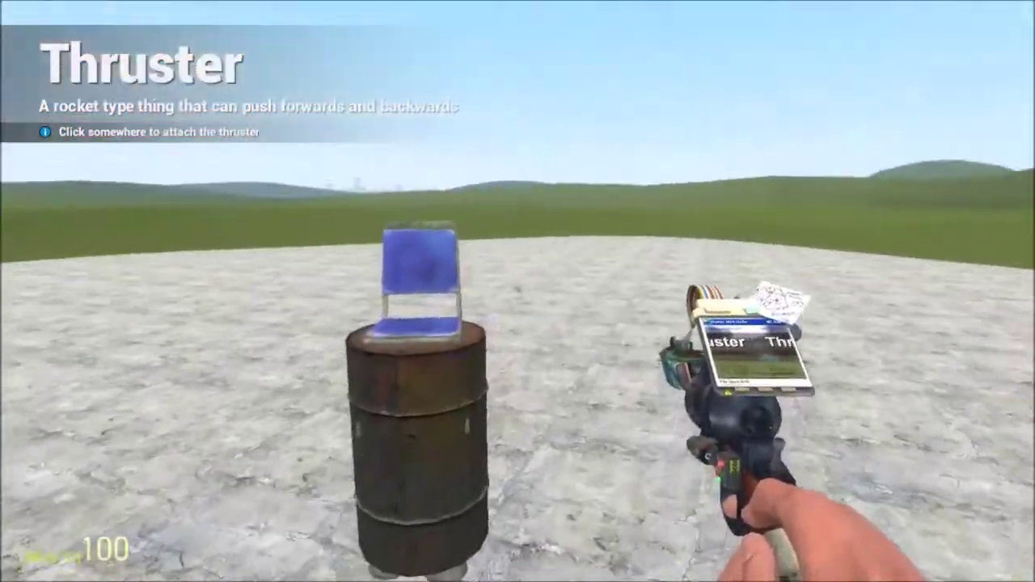
key(q)
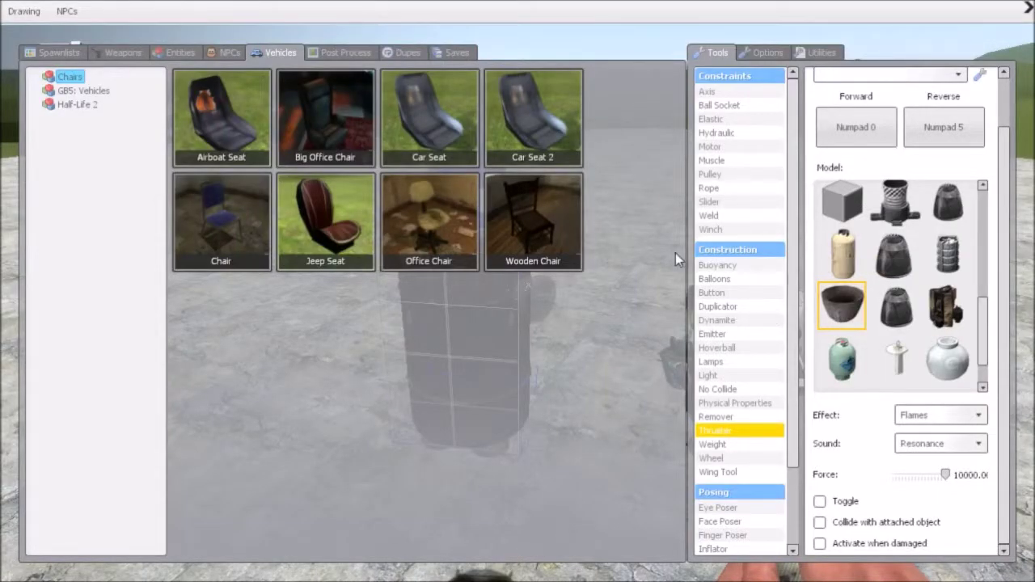
- Spawn a plate1x1 tiled plate from the Builder General spawnlist beside the drum
click(120, 51)
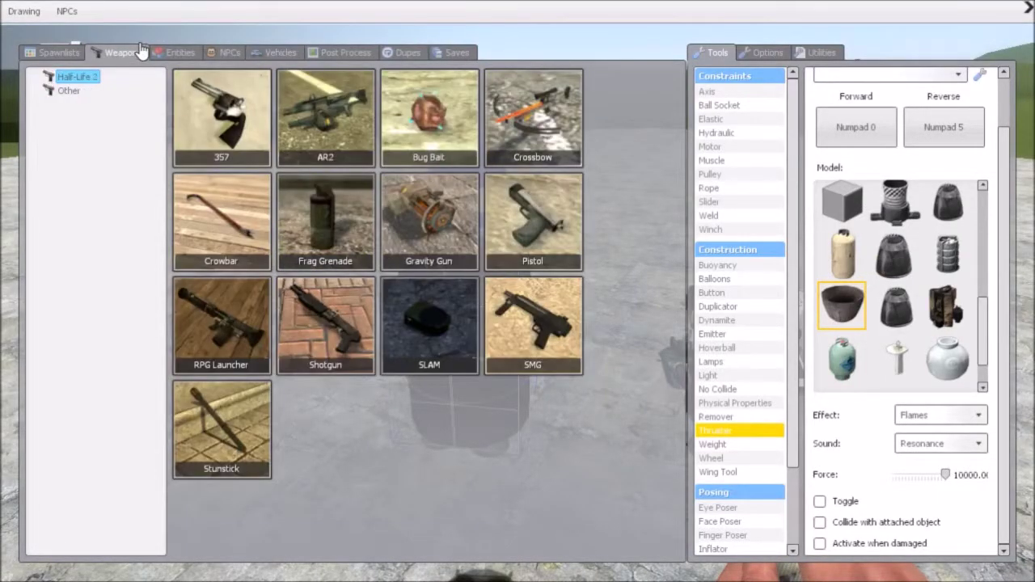
click(49, 51)
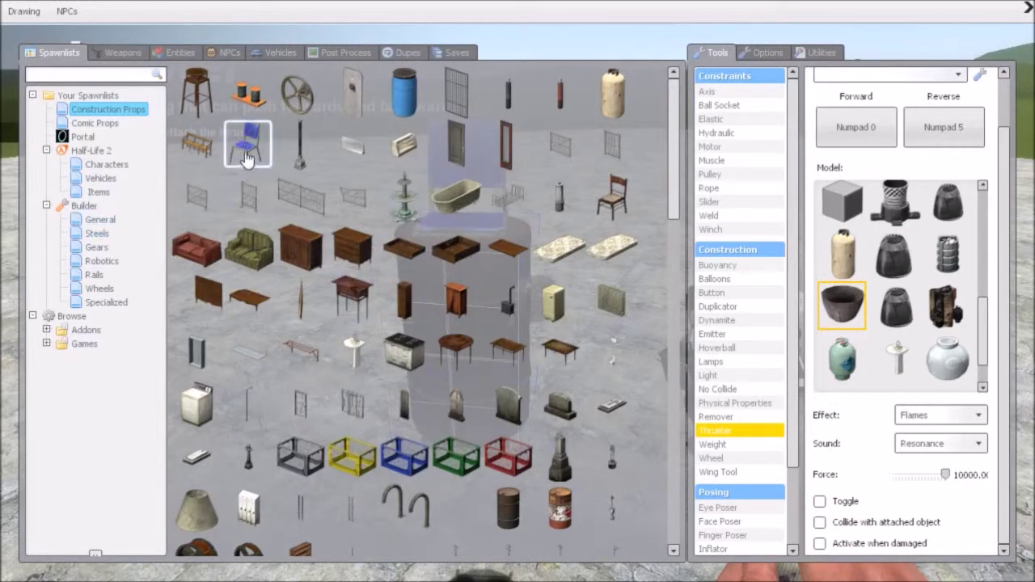
click(93, 225)
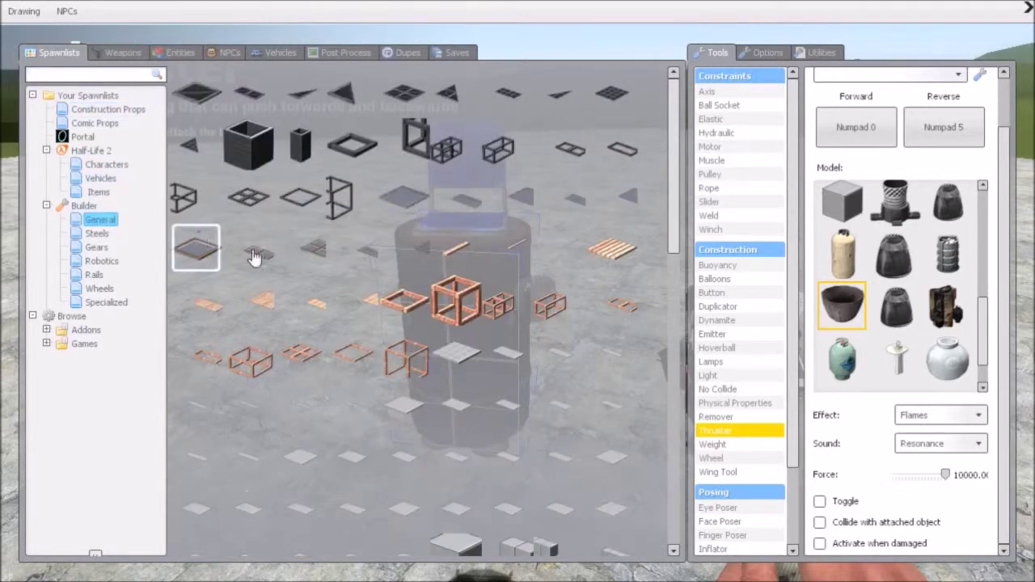
scroll(568, 380, down, 2)
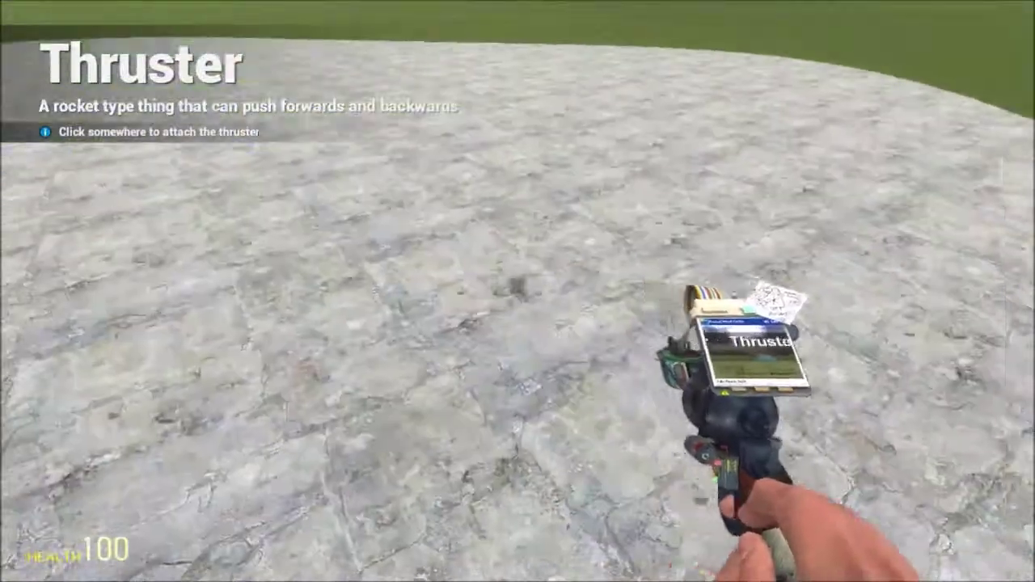
key(q)
click(453, 230)
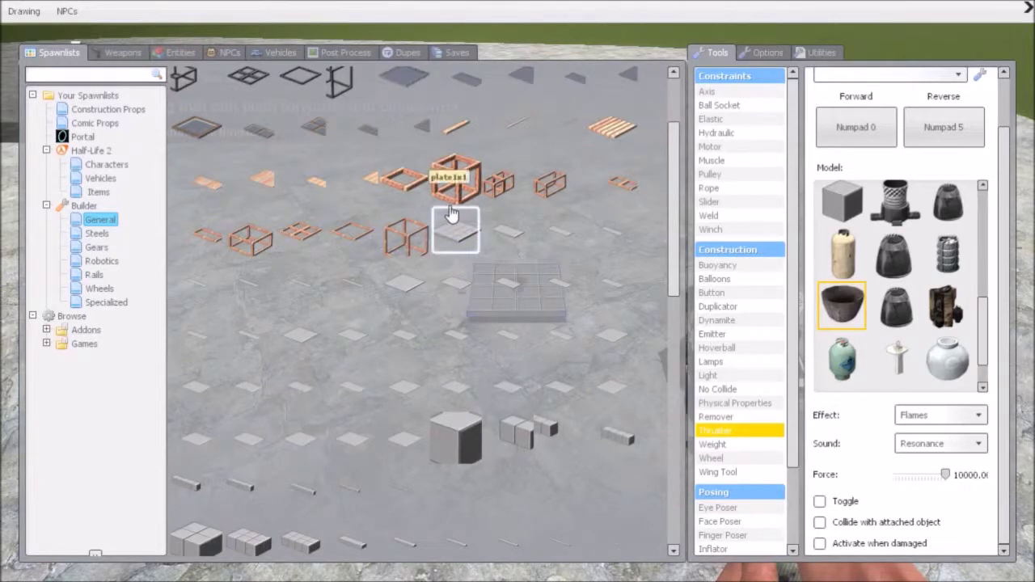
- With the Physics Gun, hold tiled plates vertically against both sides of the drum as fins
key(q)
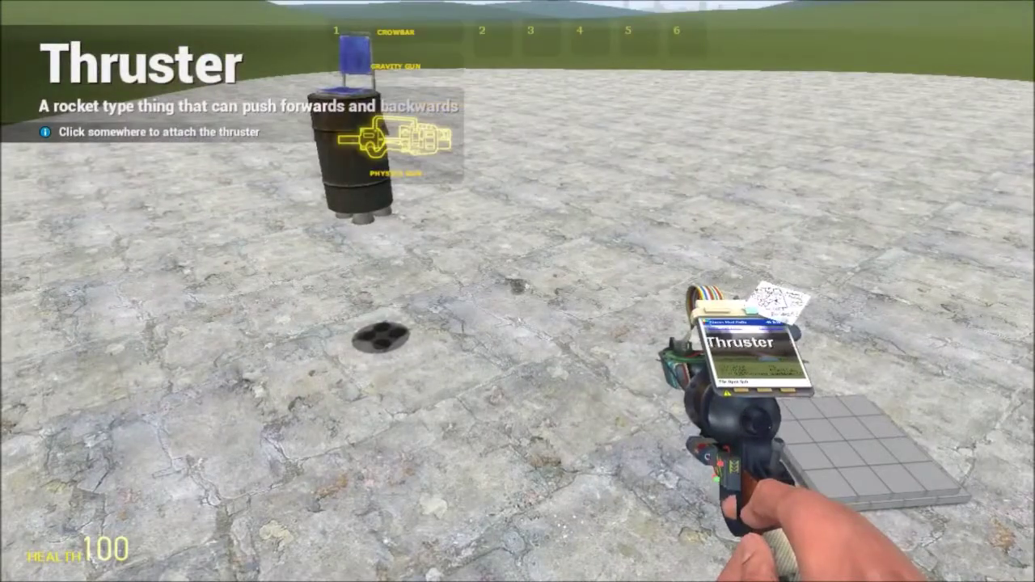
click(517, 291)
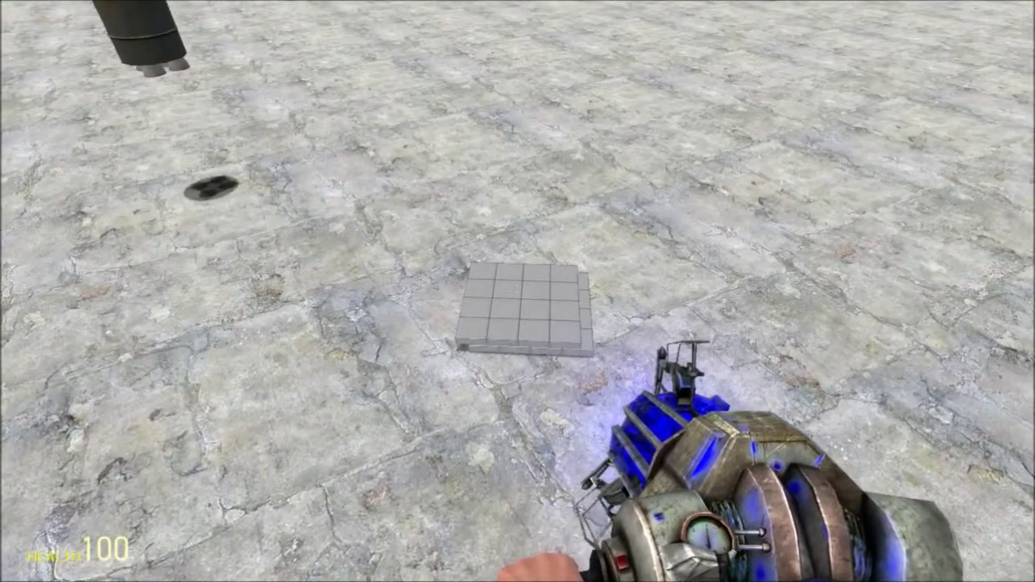
drag(518, 291, 517, 291)
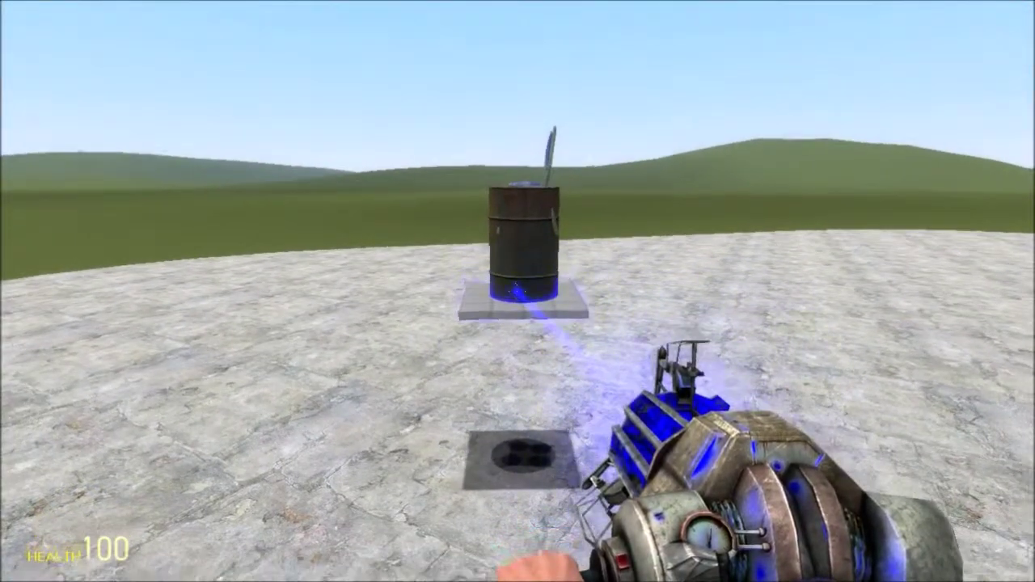
key(w)
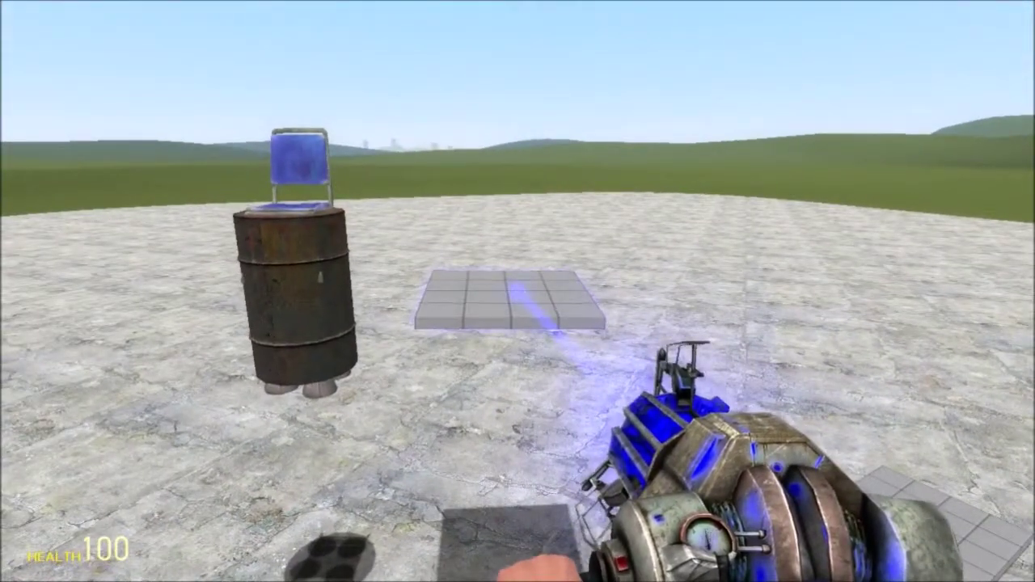
drag(518, 291, 518, 291)
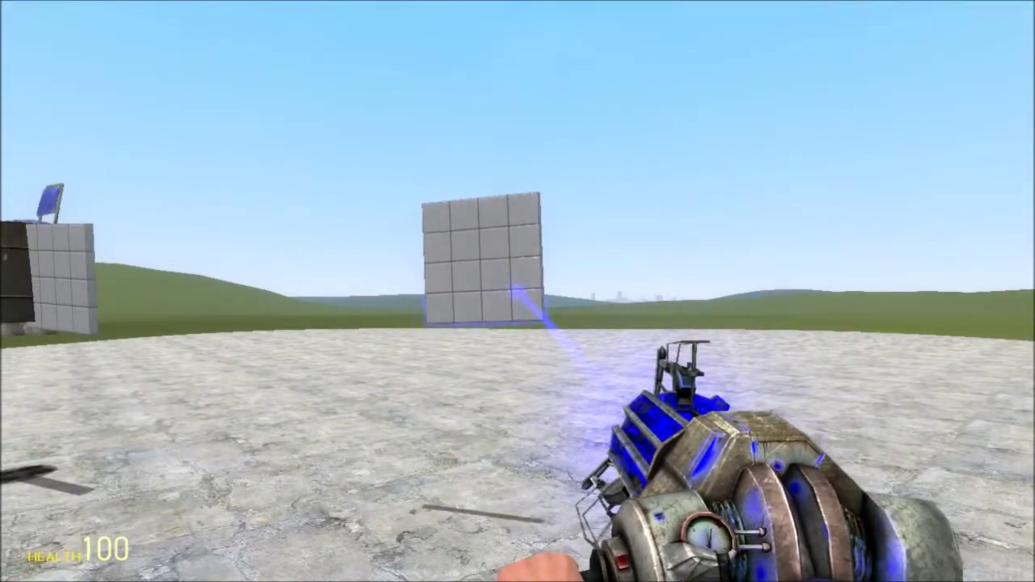
drag(517, 291, 517, 291)
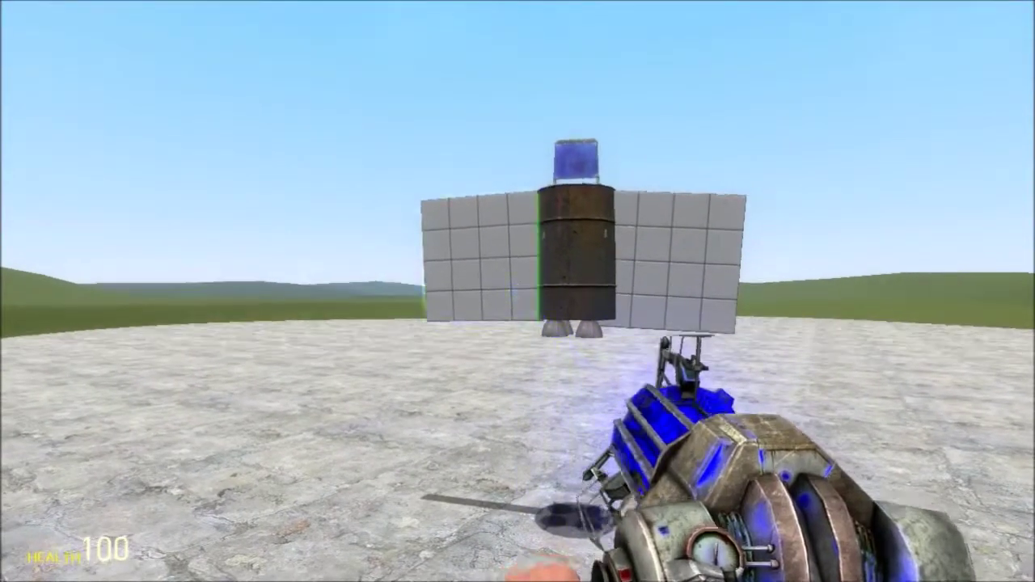
key(q)
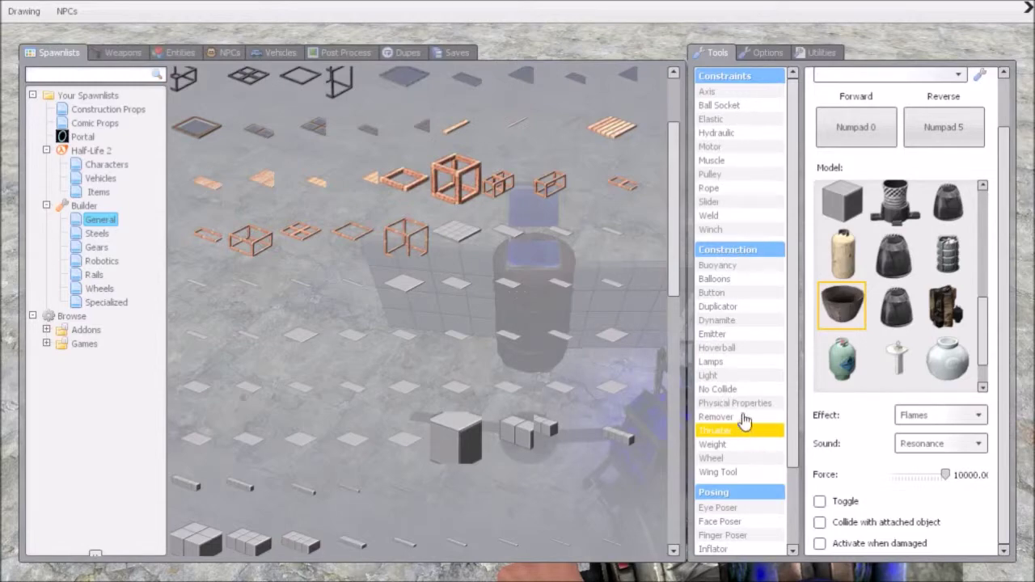
- Weld each of the two plate fins to the barrel
click(718, 389)
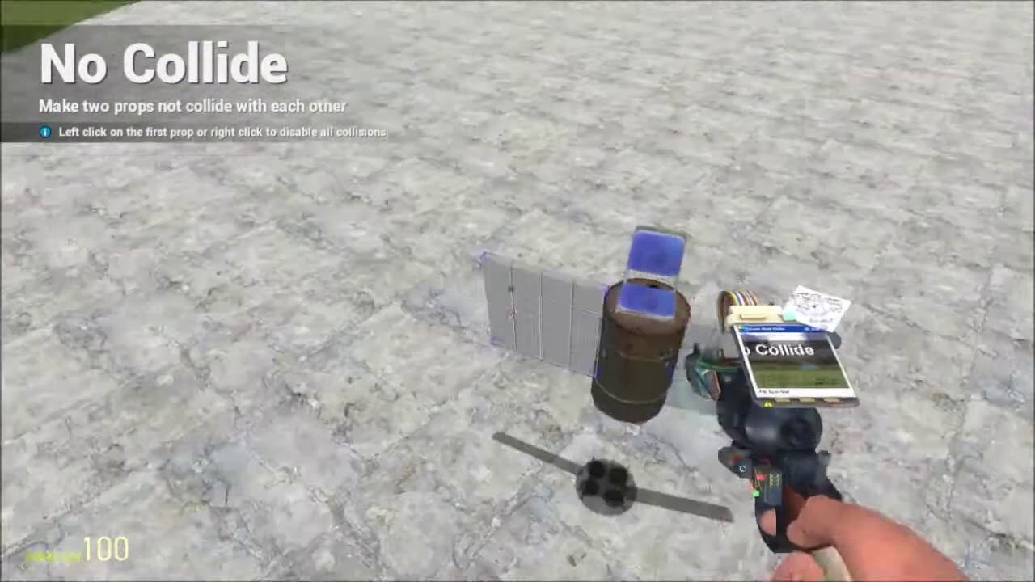
key(q)
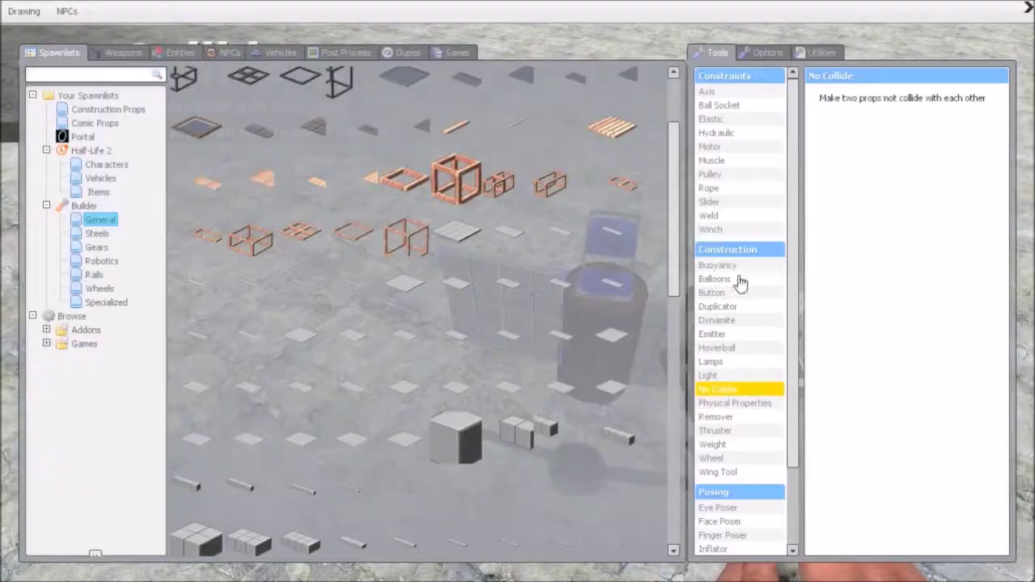
click(709, 215)
click(517, 291)
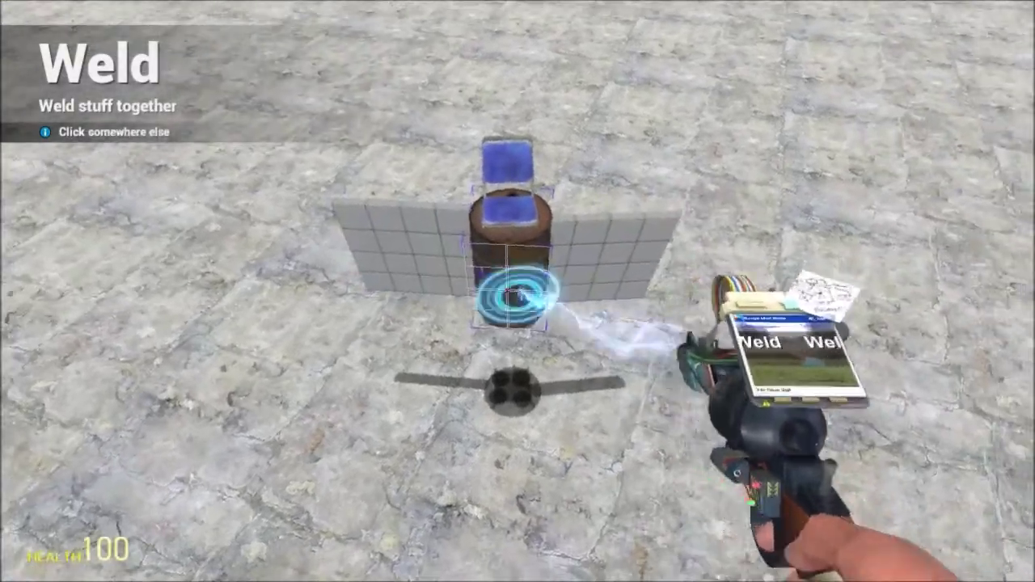
click(517, 291)
click(507, 303)
click(507, 304)
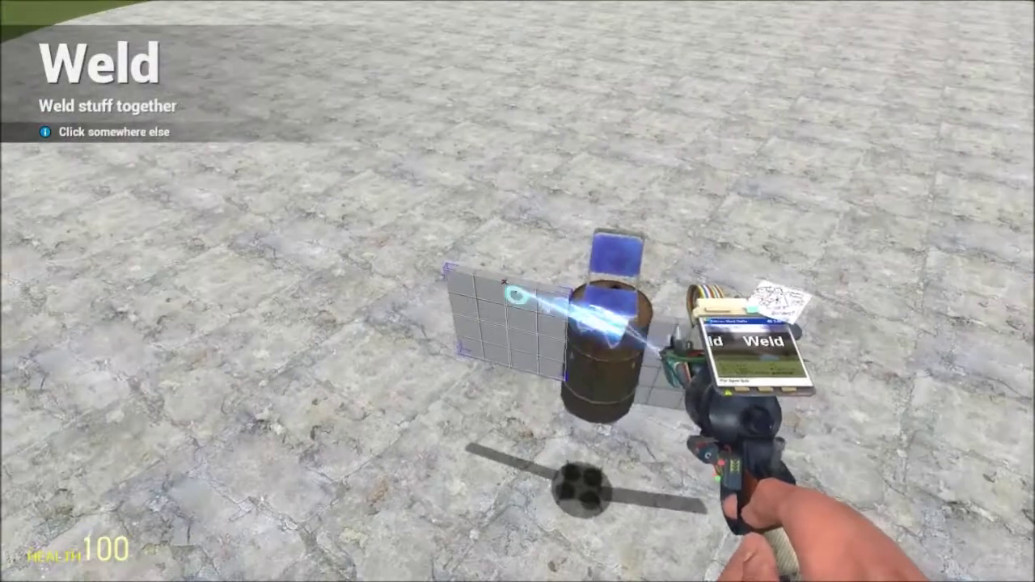
key(q)
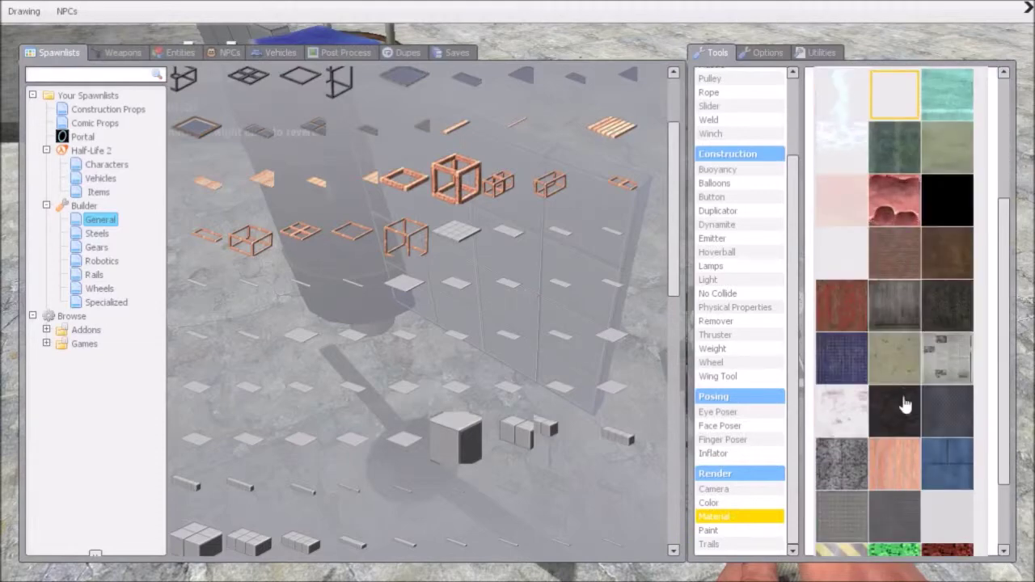
- Paint both fins with the yellow-and-black hazard stripe material
scroll(905, 404, down, 1)
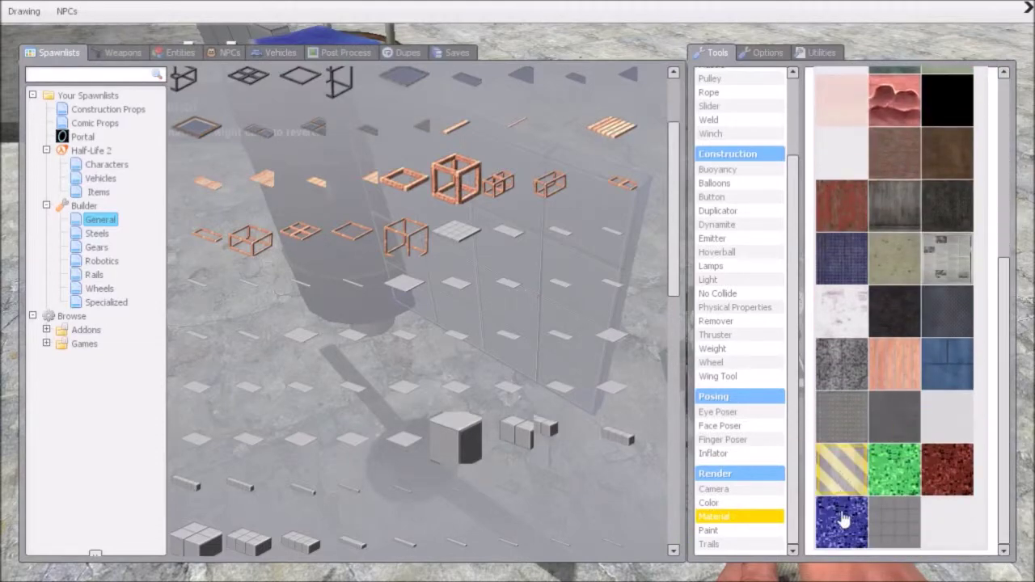
key(q)
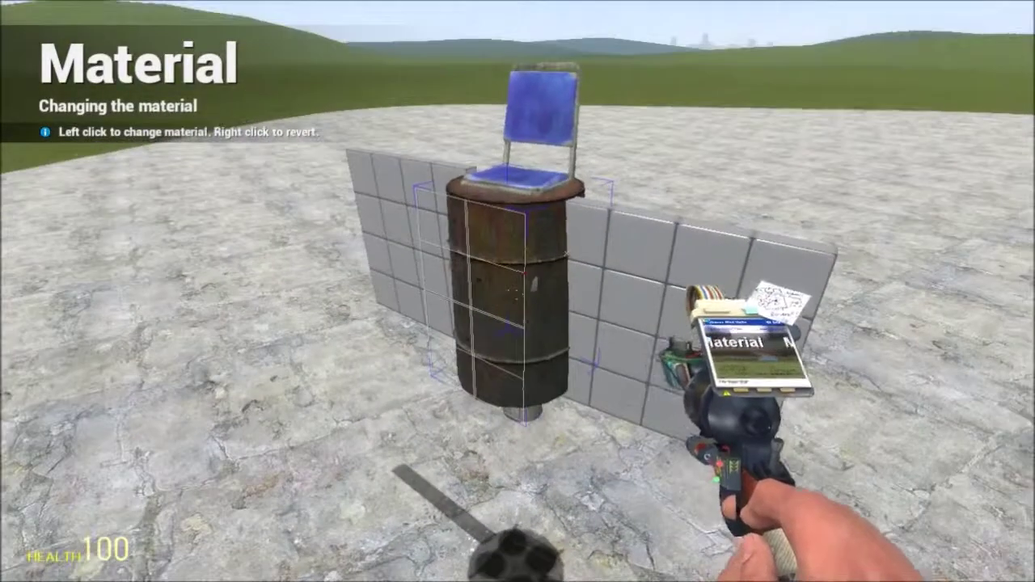
key(q)
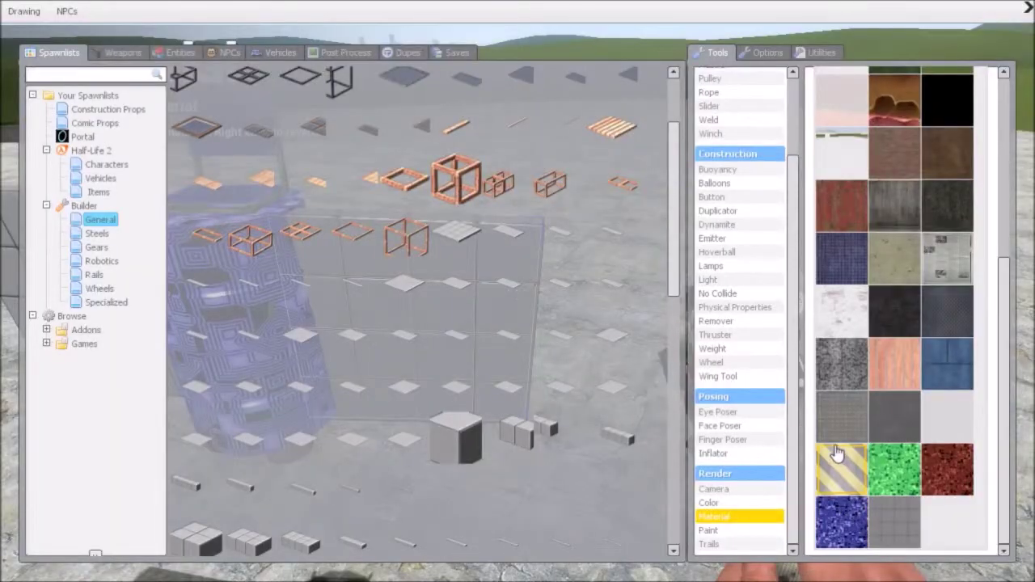
click(838, 454)
key(q)
click(517, 291)
click(517, 291)
- Check the striped fins and blue-patterned drum, then switch back to the Physics Gun
key(q)
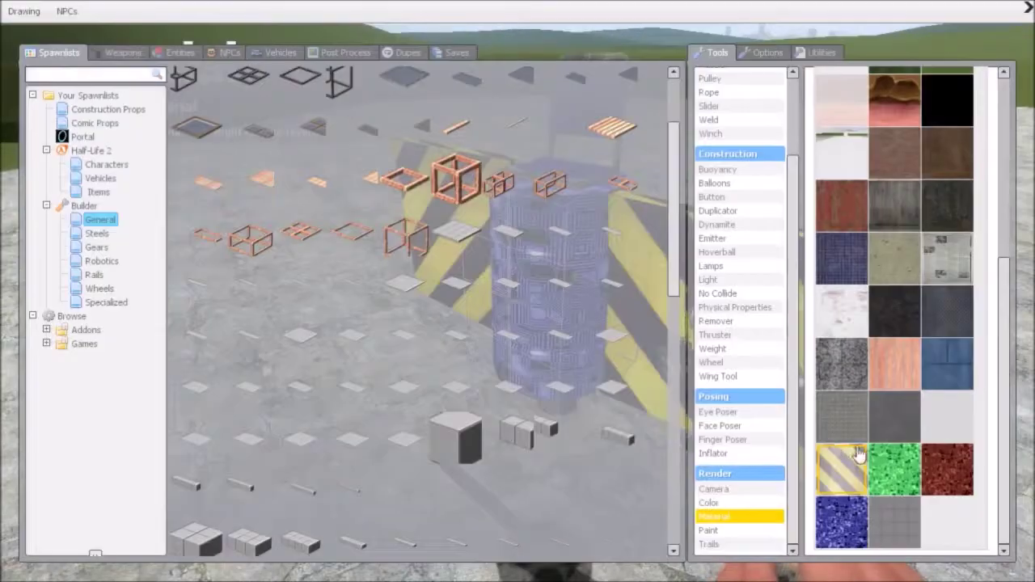
key(q)
key(q)
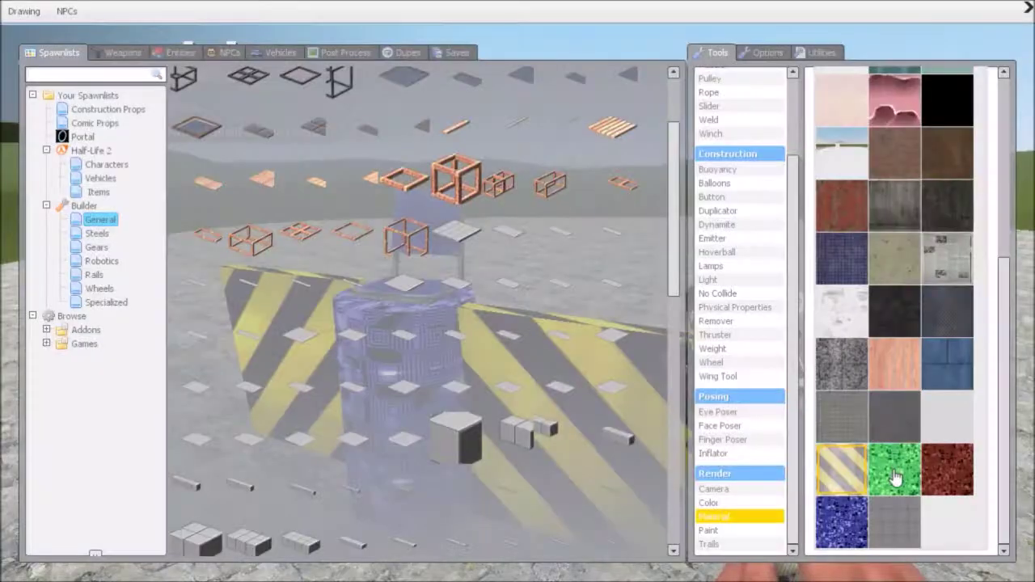
key(q)
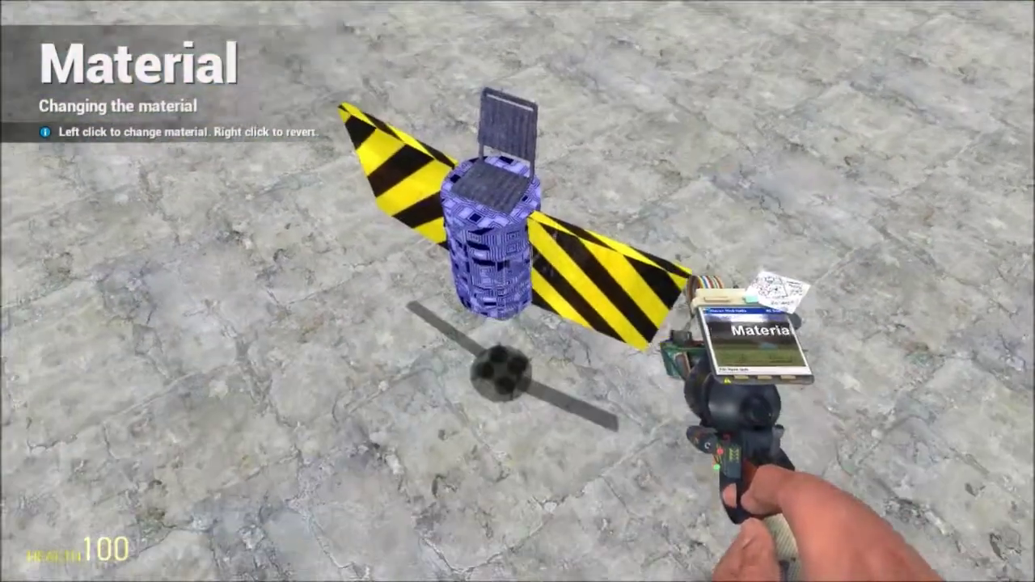
scroll(517, 291, up, 1)
click(518, 291)
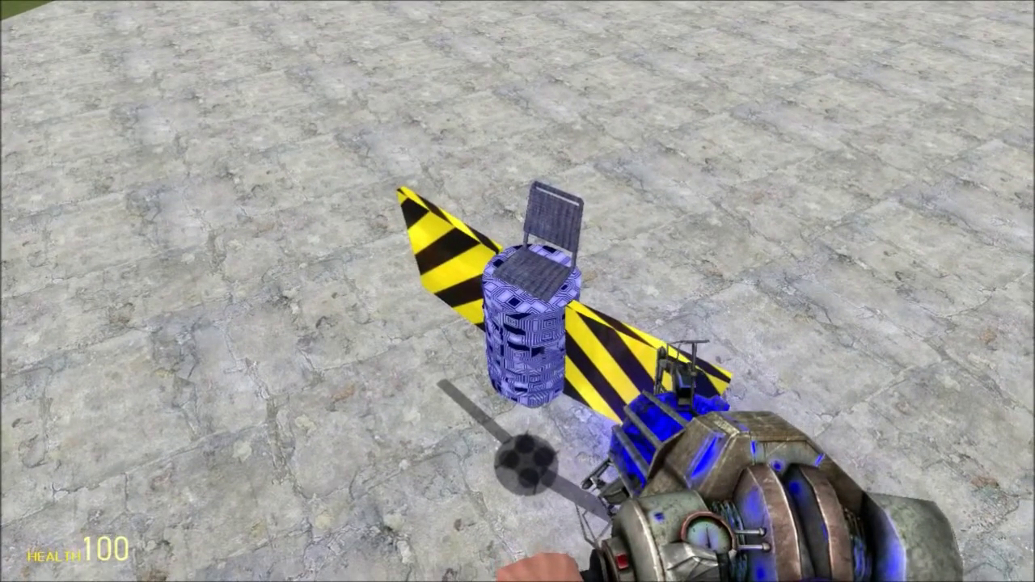
- Unfreeze all four welded rocket parts, then take a seat in the chair on top
key(s)
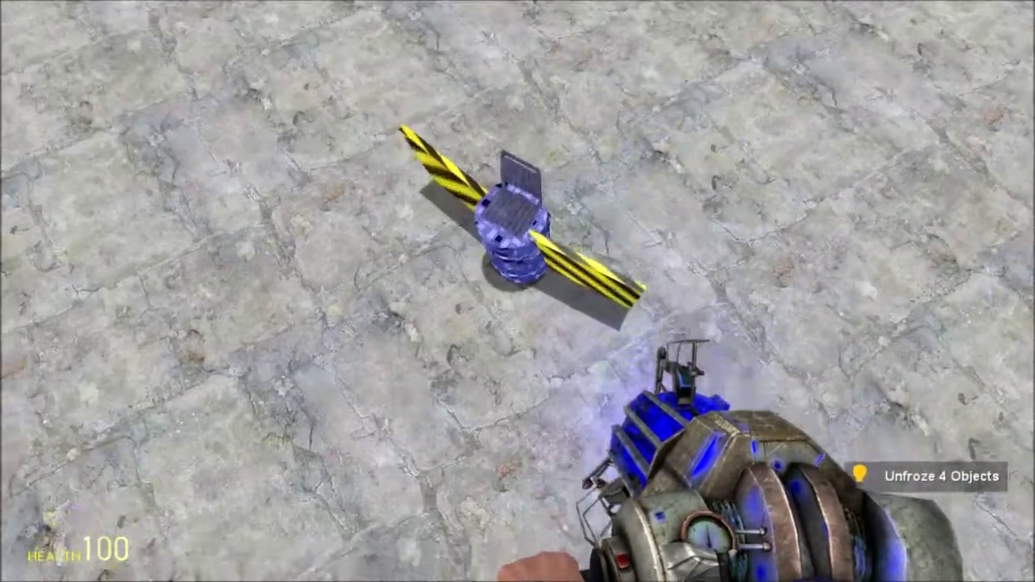
key(w)
key(e)
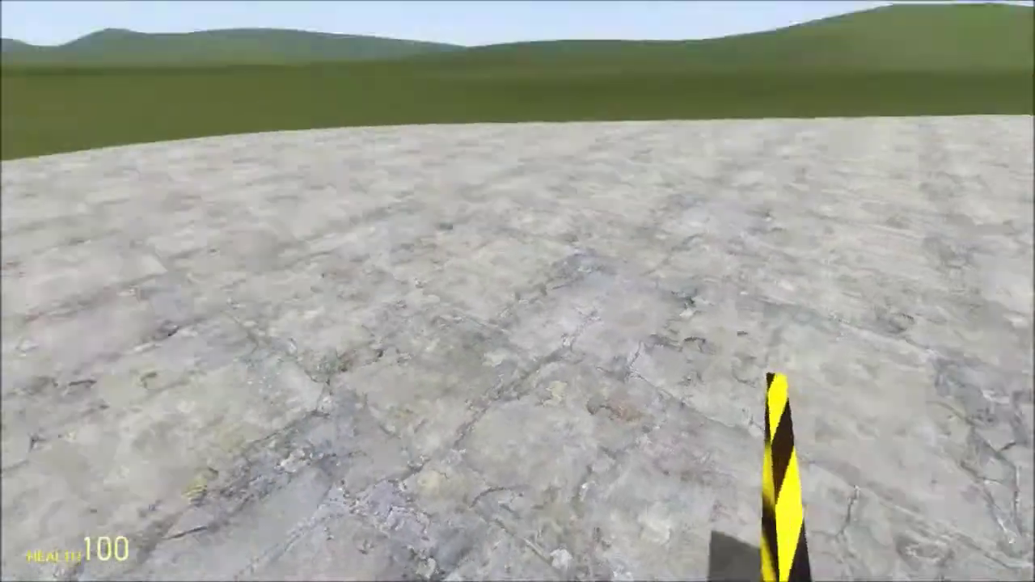